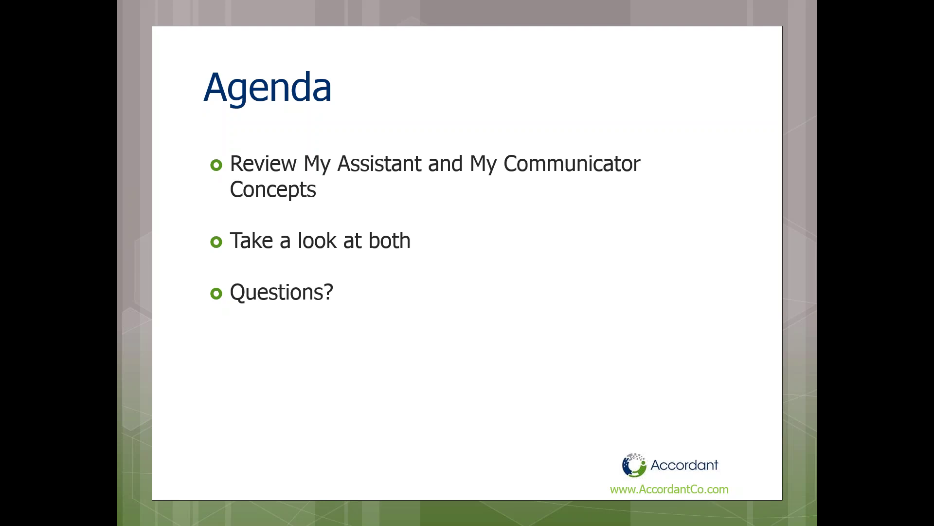
End the slideshow so PowerPoint's editor shows the Agenda slide of My Communicator LL.pptx
key(Escape)
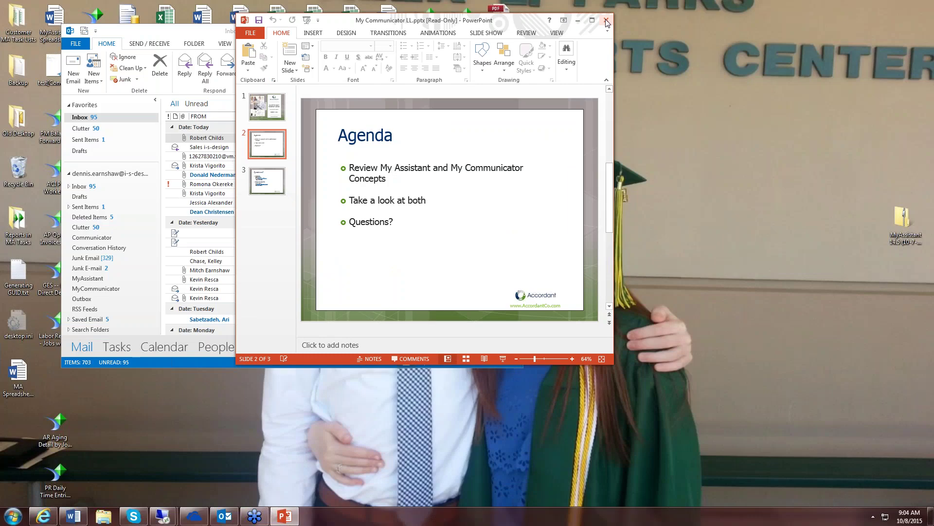
In the remote session, review the Change Requests task in MyAssistant Designer, then launch Outlook
click(161, 519)
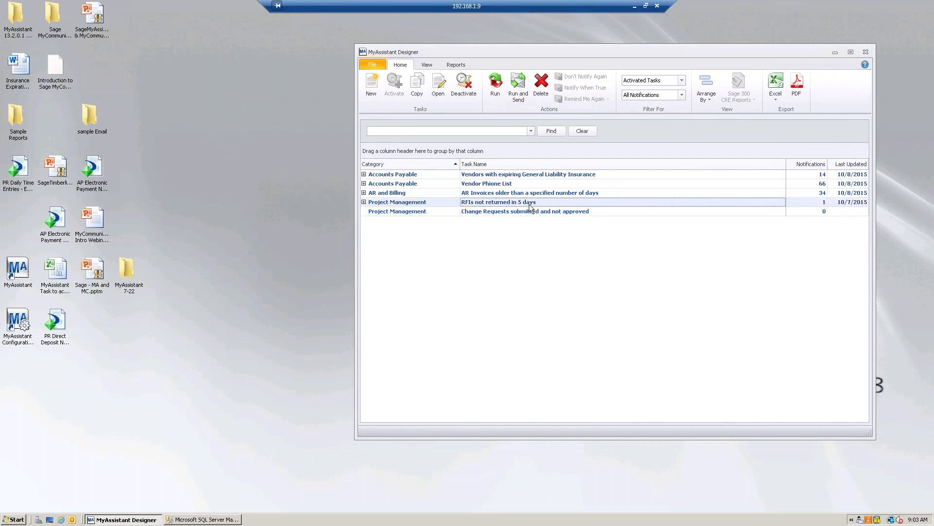
click(535, 212)
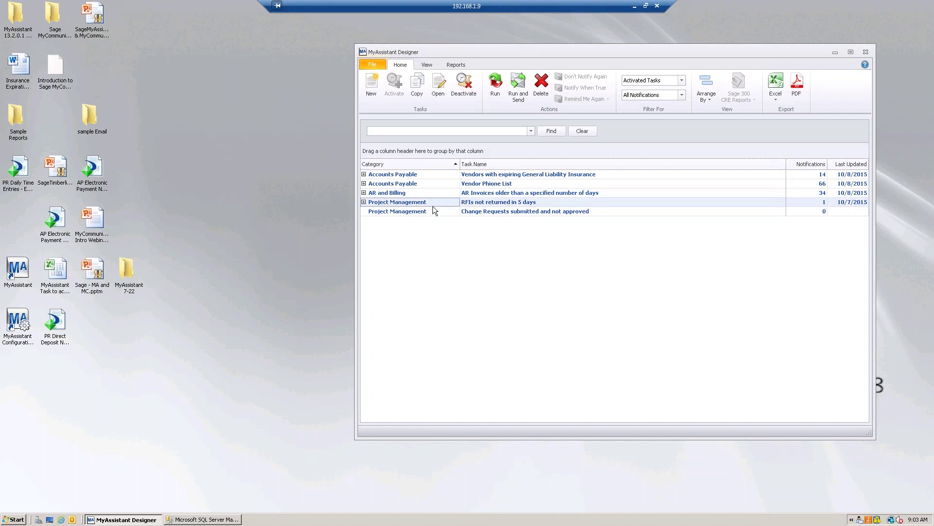
click(435, 214)
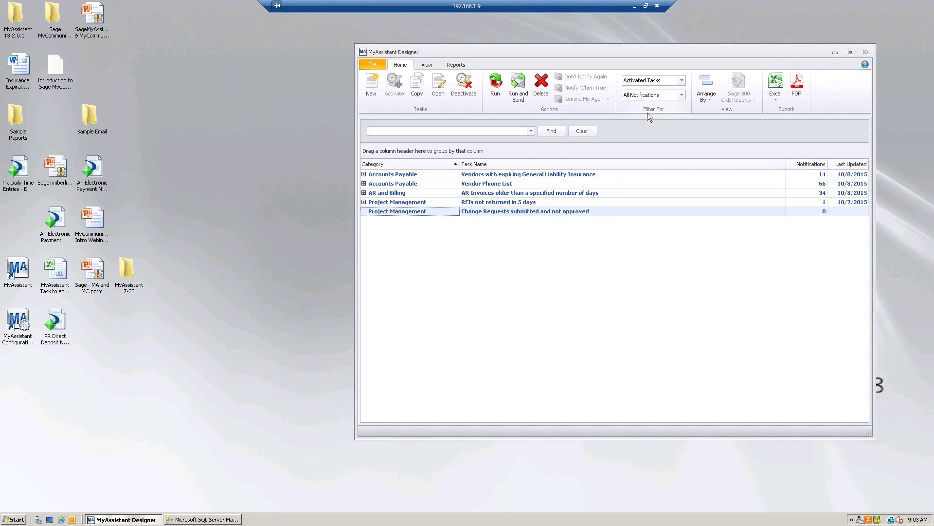
click(72, 519)
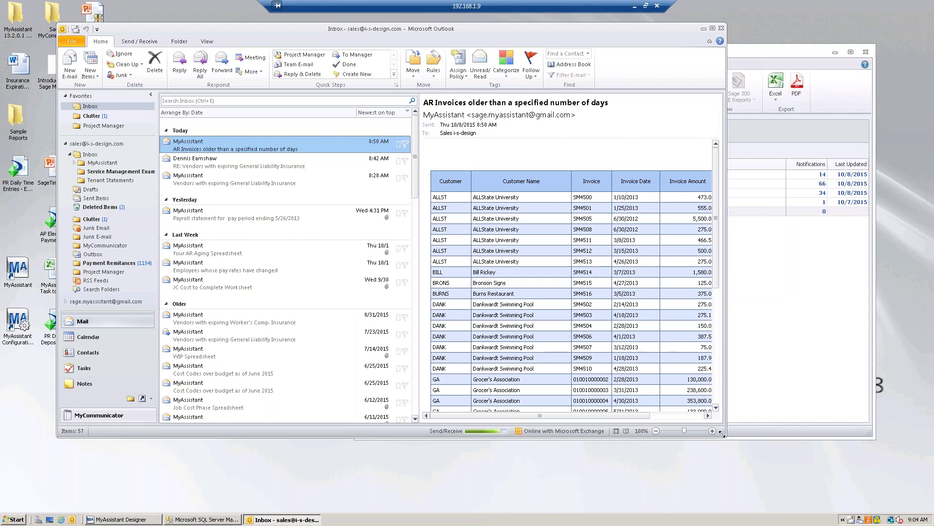
Enlarge the Outlook inbox window and open the AR Invoices alert in its own window
drag(721, 436, 765, 462)
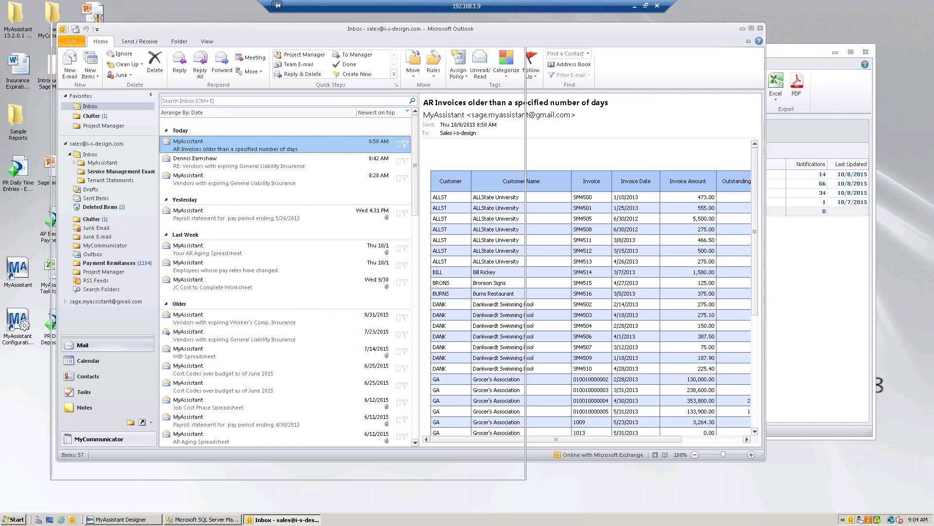
double_click(190, 150)
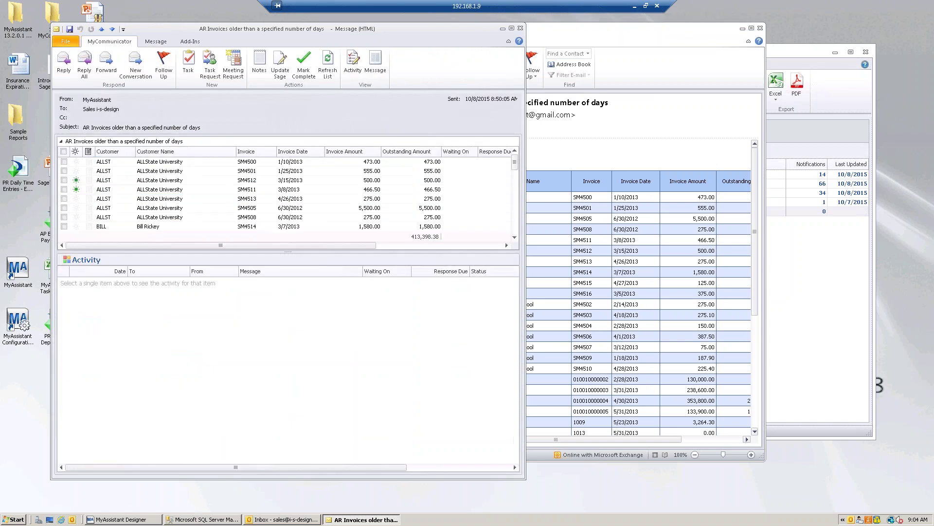
Hide the Activity pane and move the alert window to the screen centre, clearing other windows
click(352, 68)
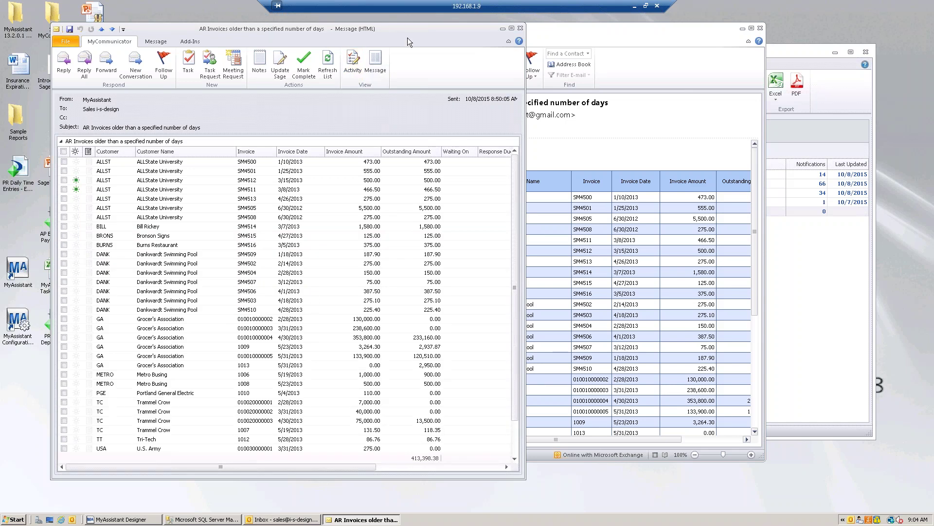
drag(407, 37, 367, 37)
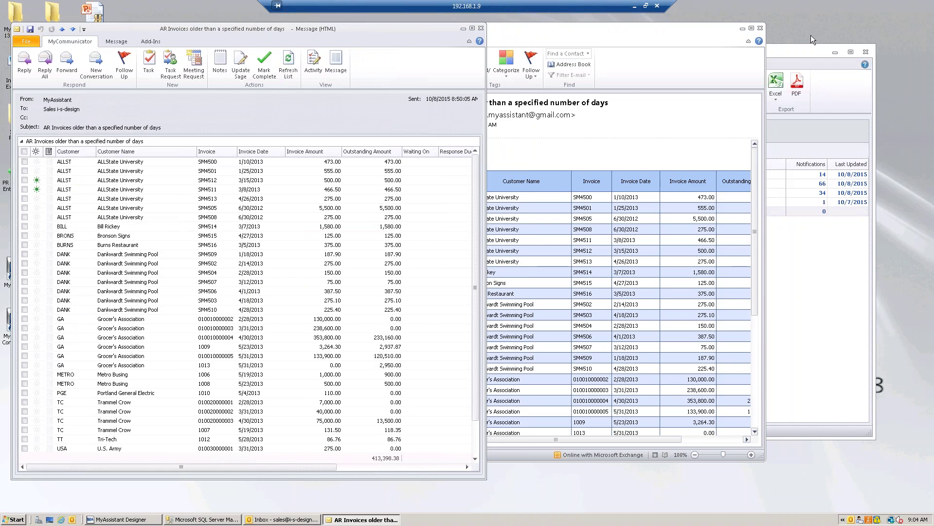
click(742, 29)
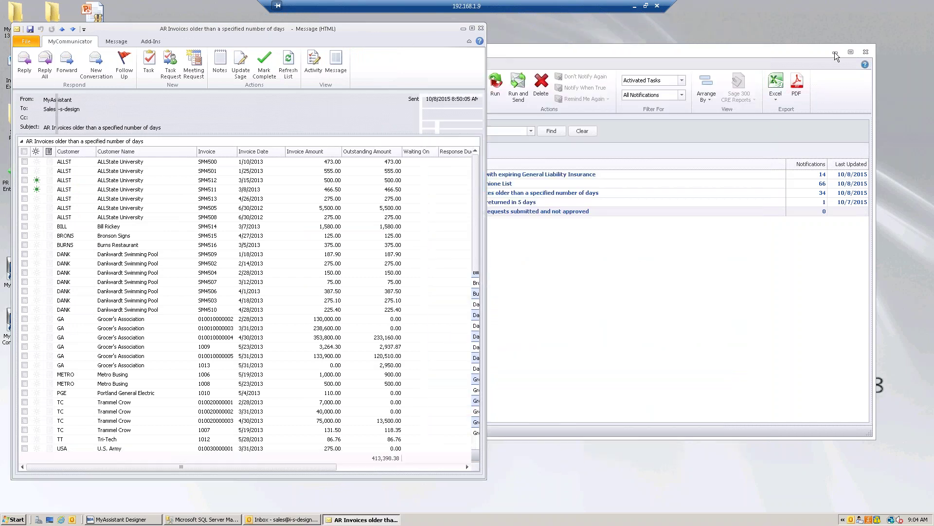
click(835, 51)
drag(384, 35, 496, 42)
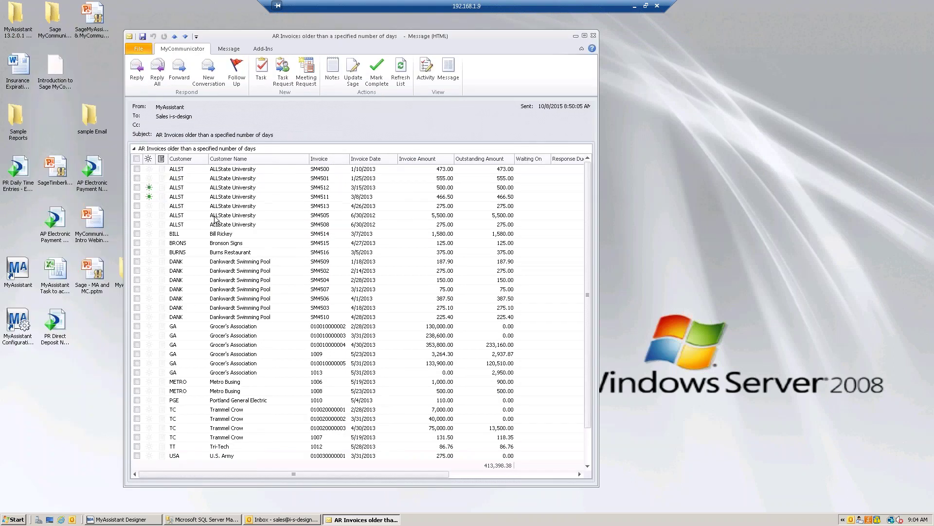
Sort the invoice grid by Customer and filter it to customer GA
click(244, 162)
click(197, 164)
click(204, 157)
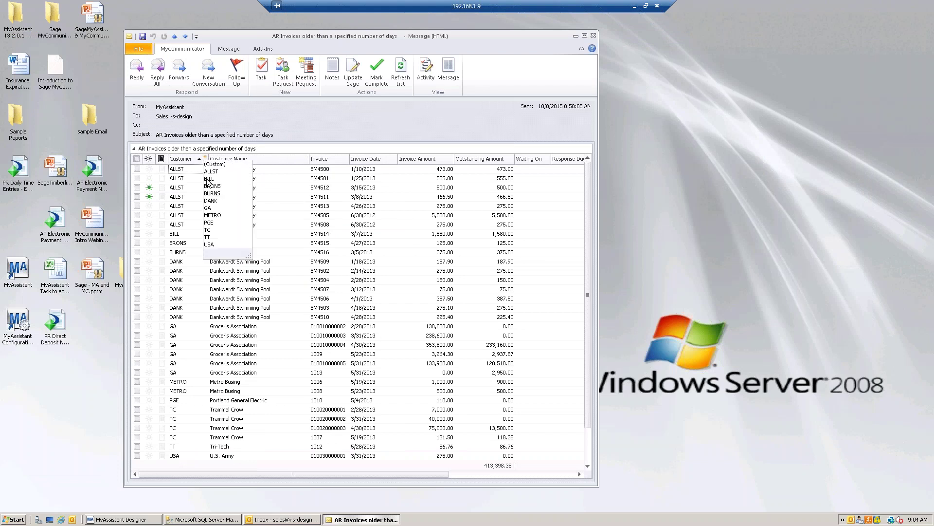
click(209, 208)
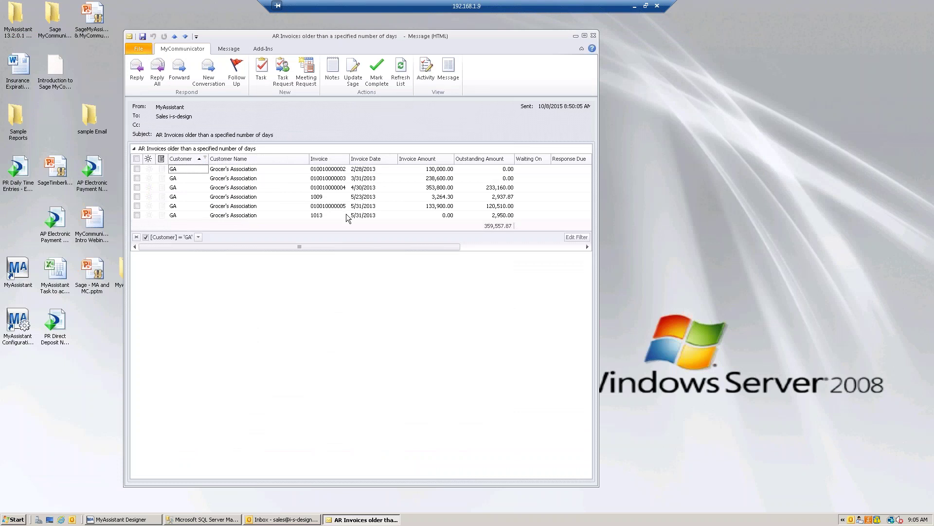
click(229, 49)
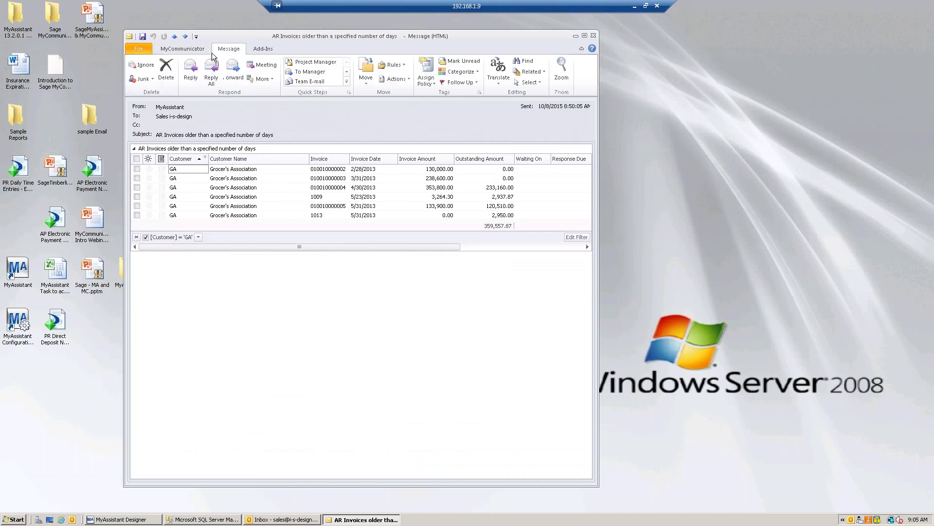
click(180, 50)
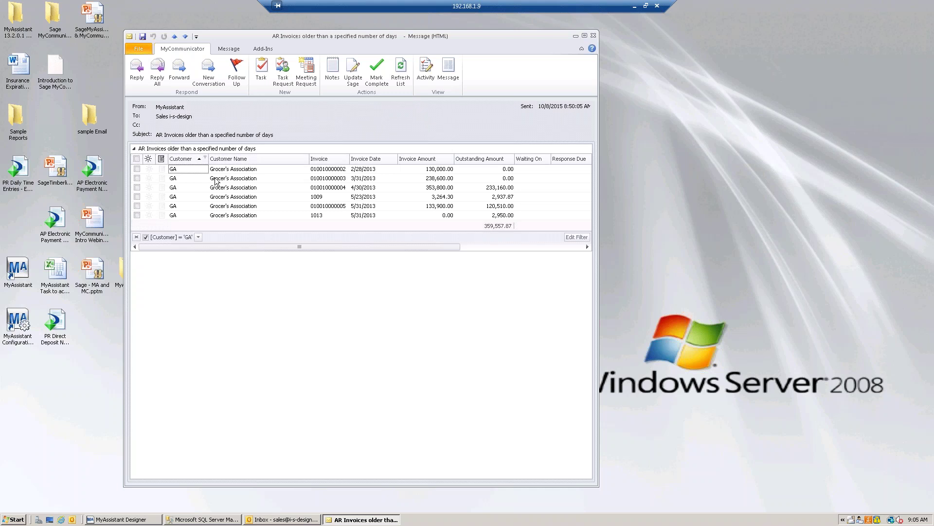
click(137, 179)
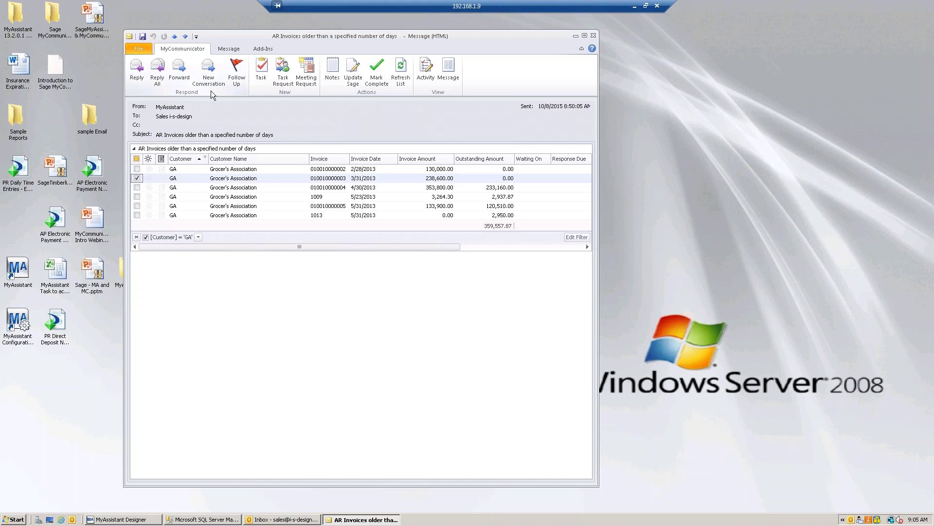
click(178, 70)
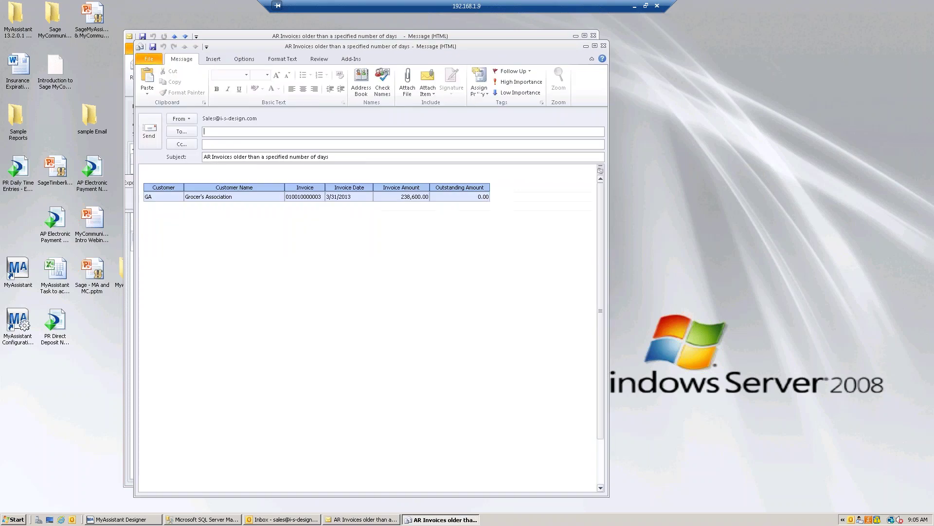
text(Den)
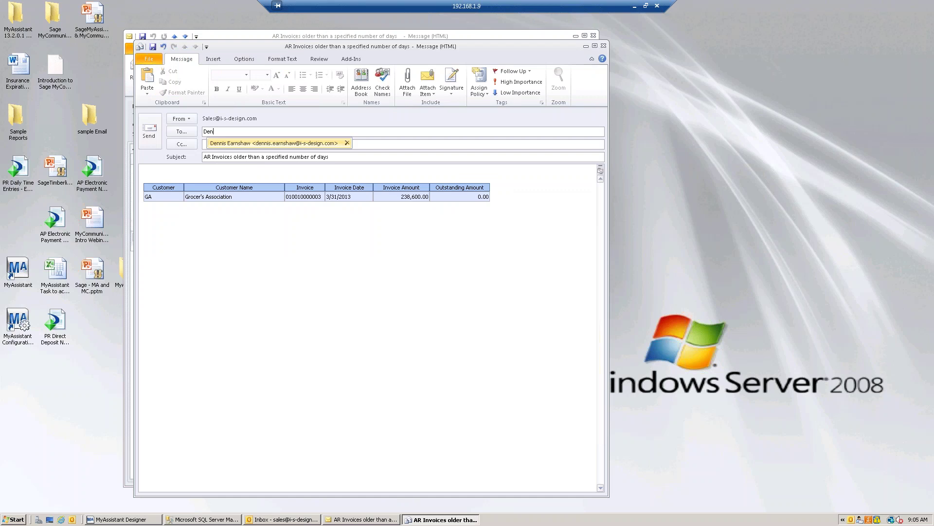
key(BackSpace)
key(BackSpace)
key(BackSpace)
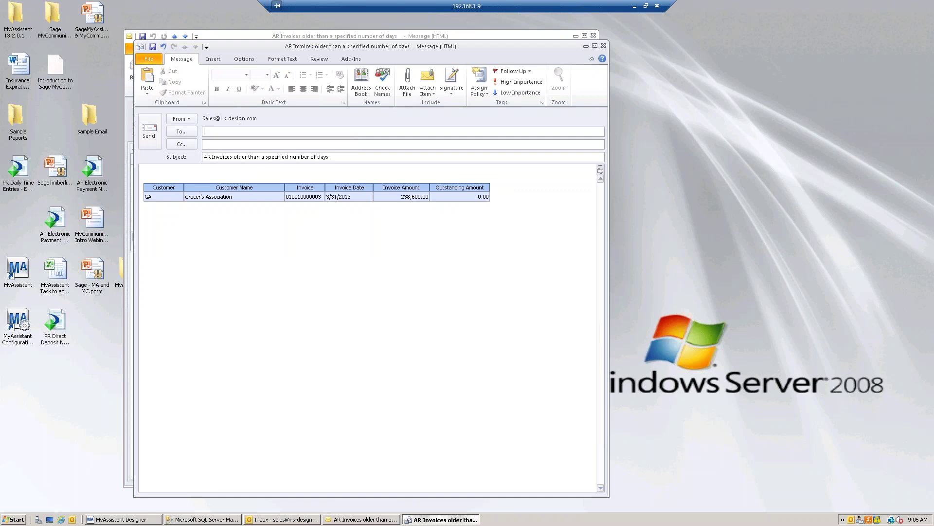
click(156, 170)
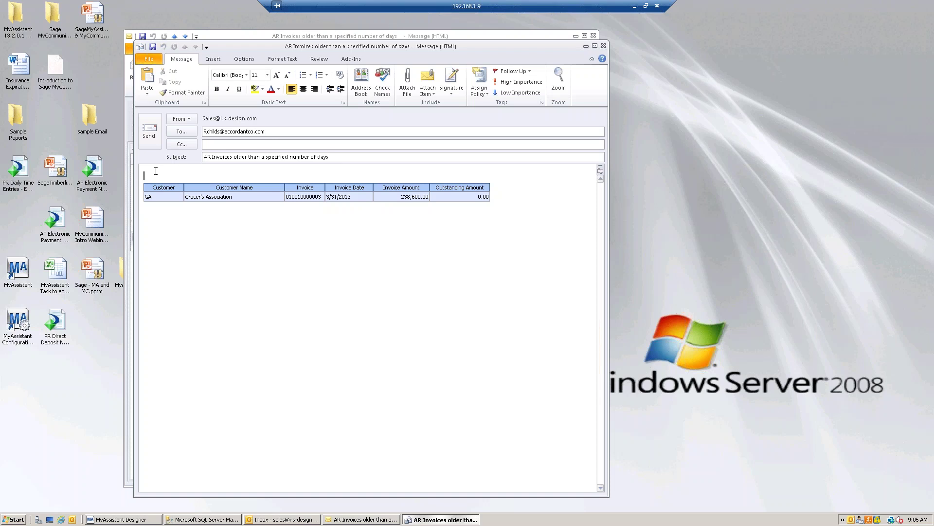
text(Give me the status)
click(155, 135)
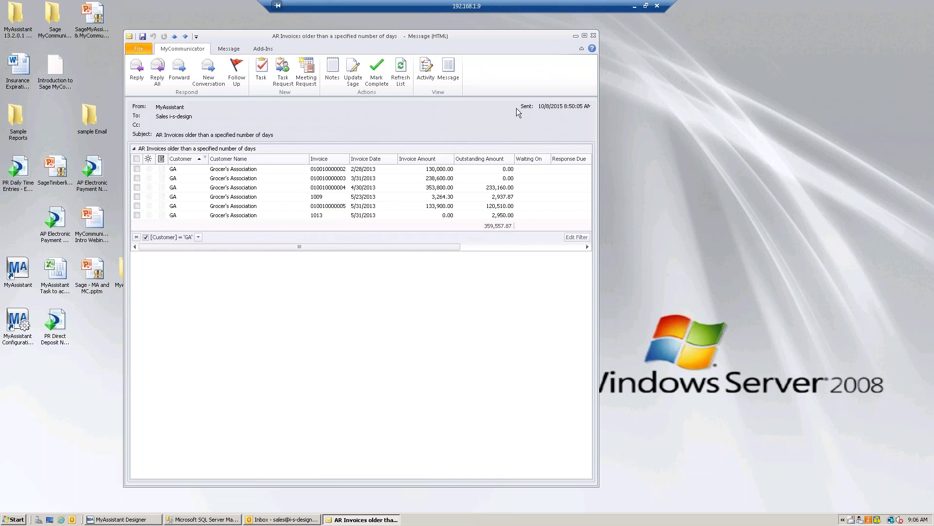
Close the alert window and reopen the AR Invoices alert from the Inbox
click(593, 36)
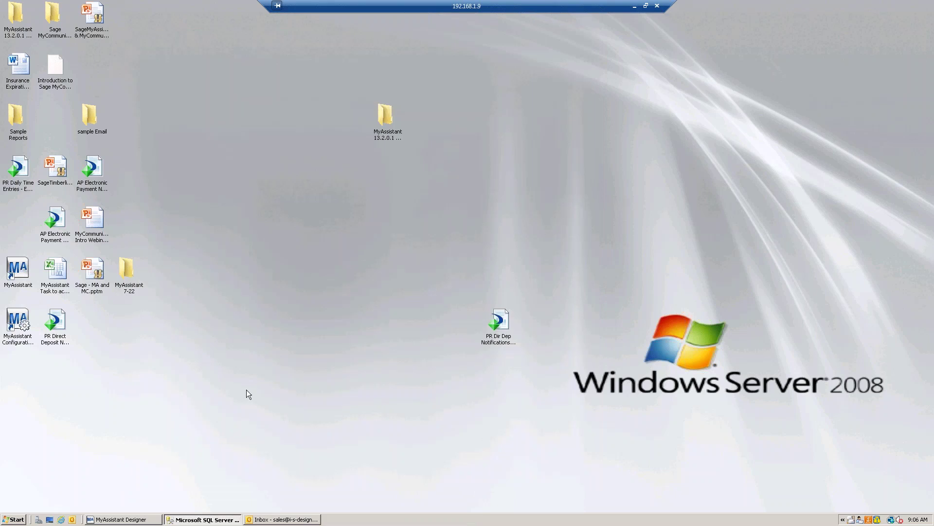
click(297, 520)
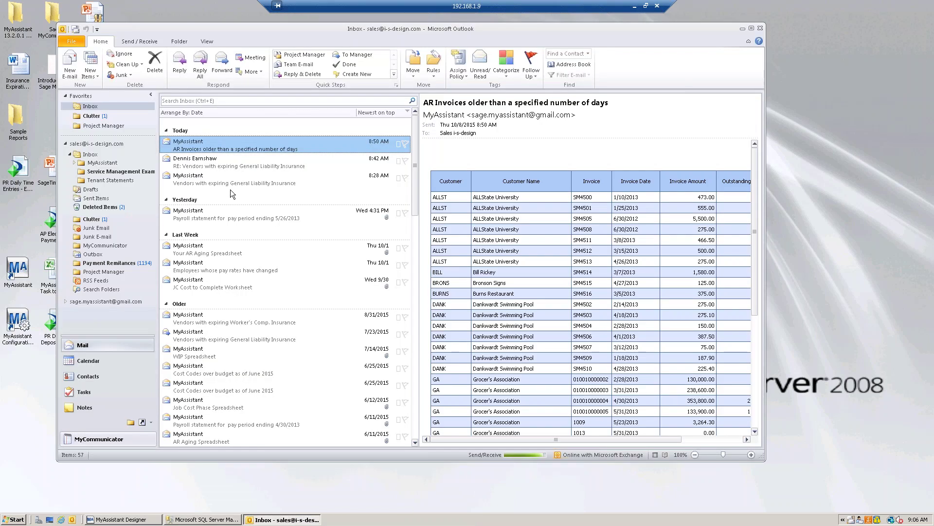
double_click(207, 146)
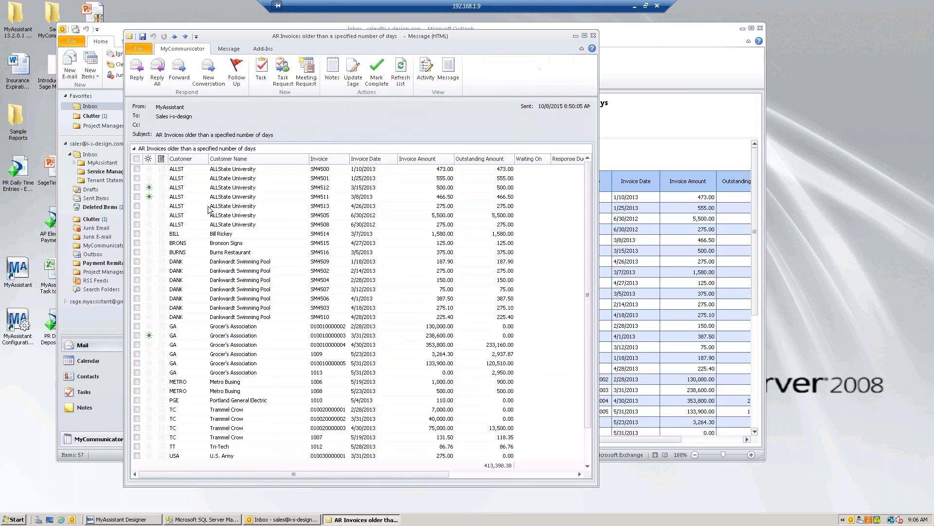
click(149, 188)
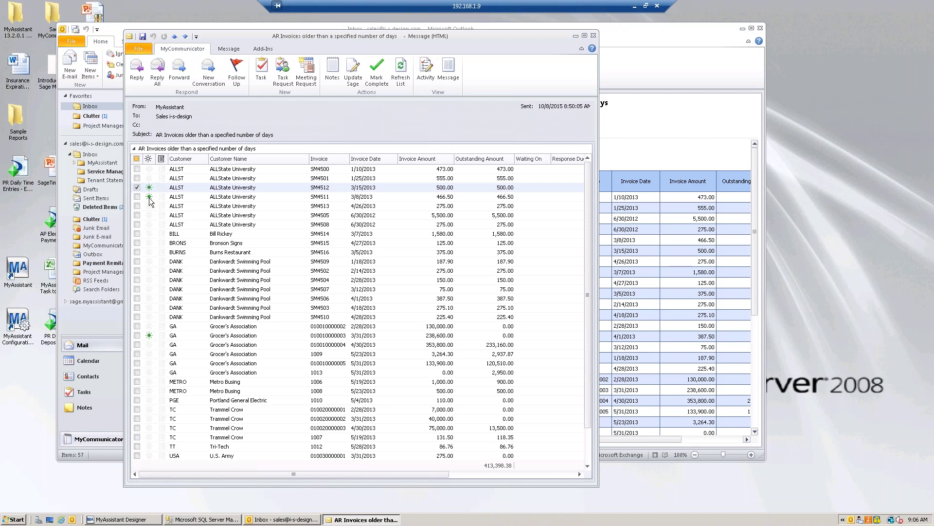
click(200, 198)
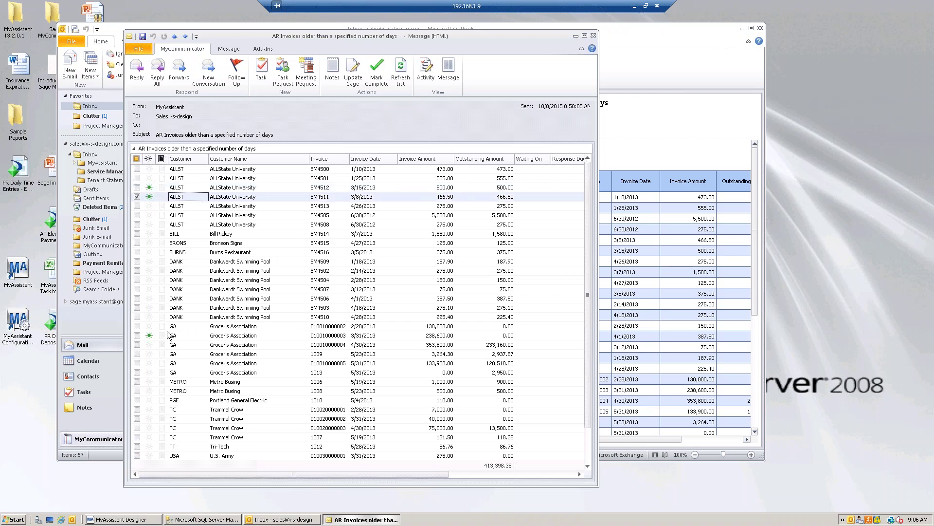
click(190, 335)
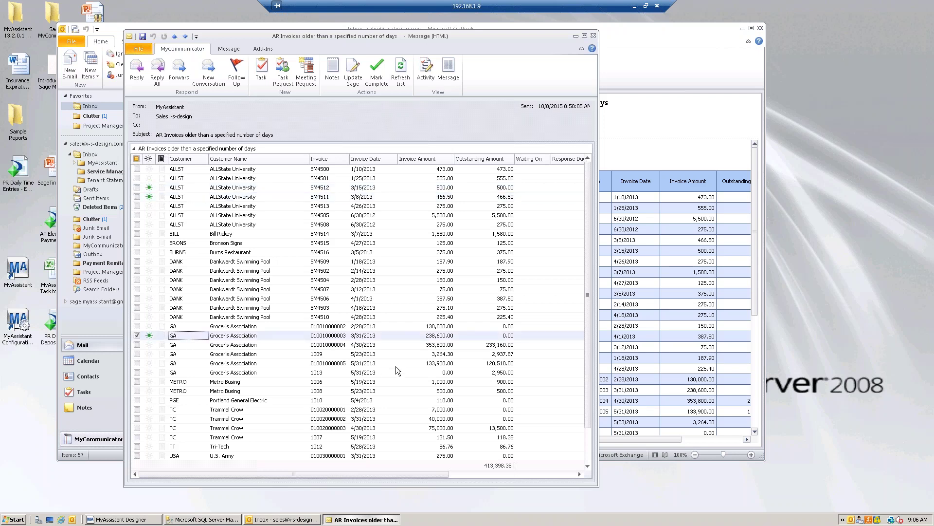
click(426, 71)
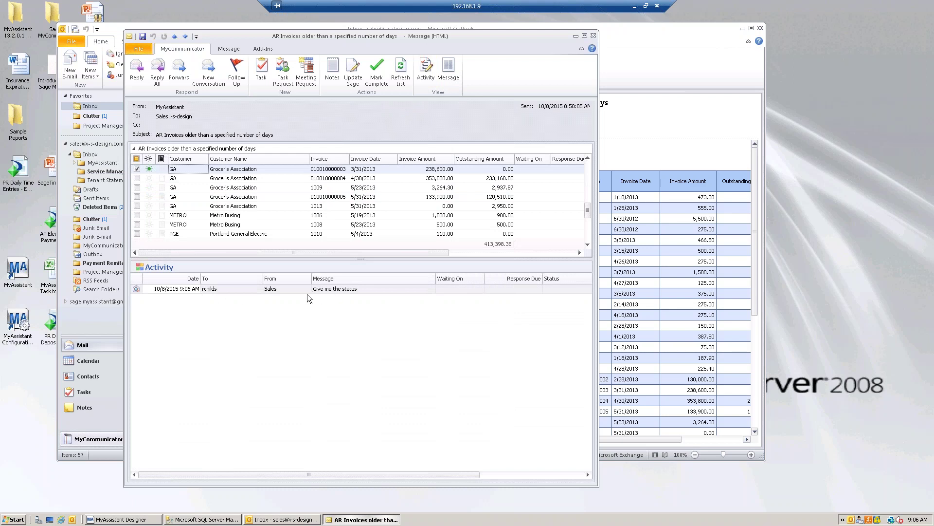
View the logged 'Give me the status' entry, then refresh the list and check invoice SM4512
click(137, 290)
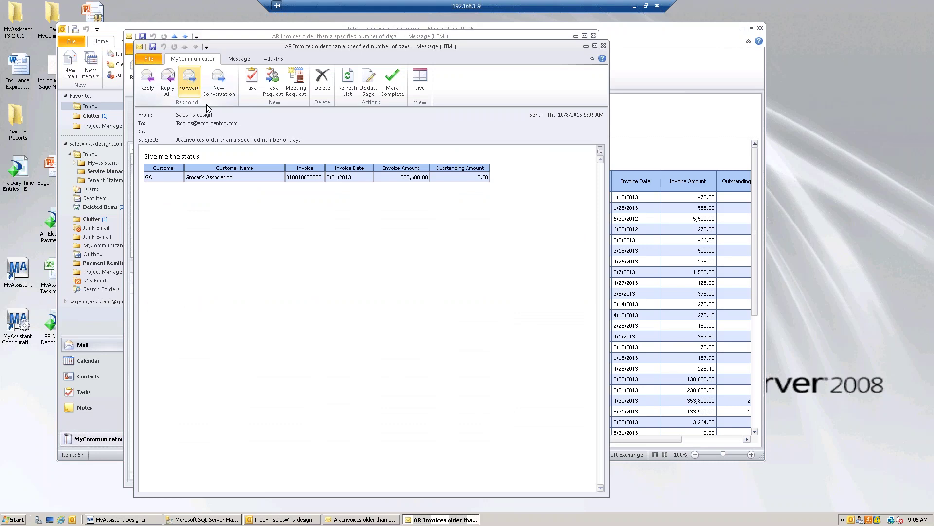
click(603, 45)
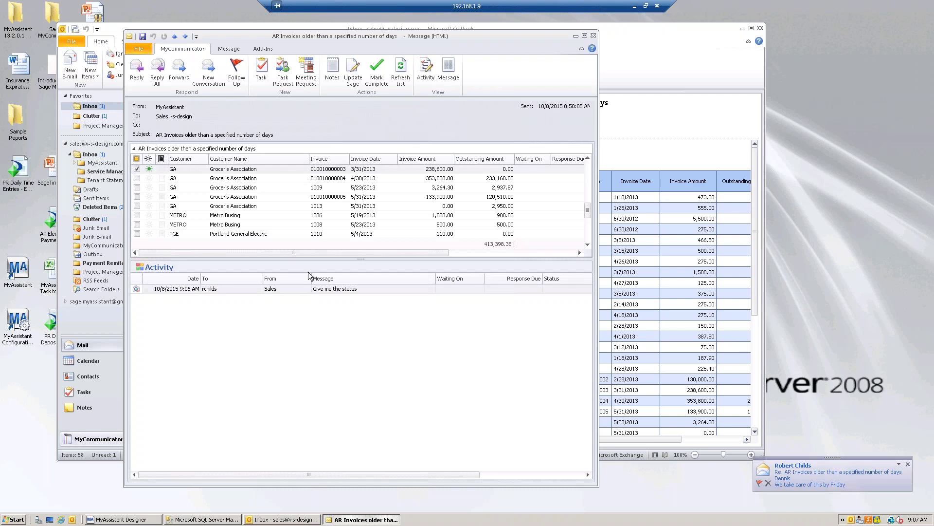
click(135, 151)
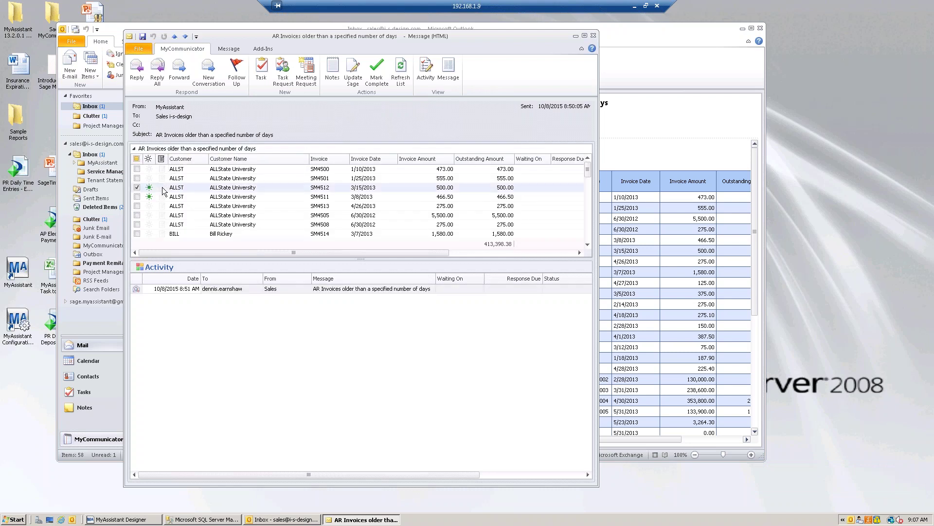
click(162, 187)
Close the AR Invoices alert and read the reply and the expiring-insurance vendor alert in the Inbox
click(329, 150)
click(262, 196)
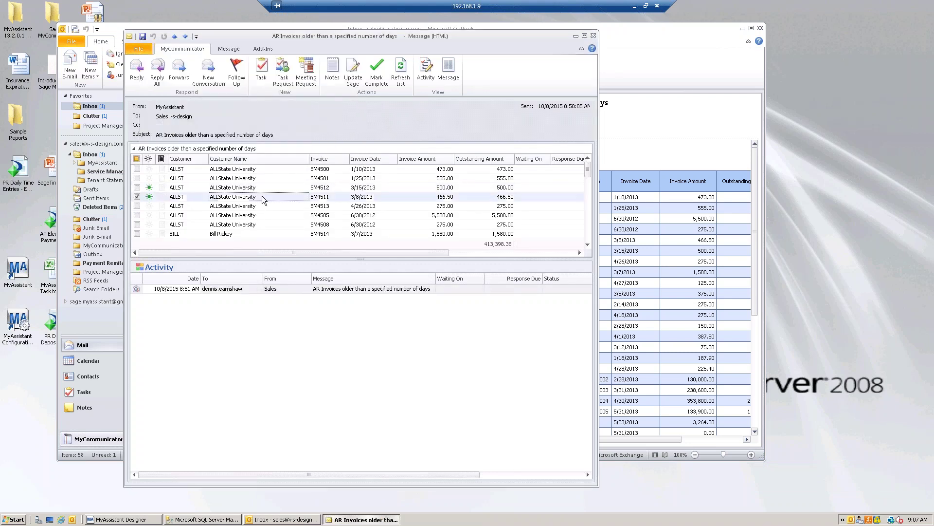
click(594, 35)
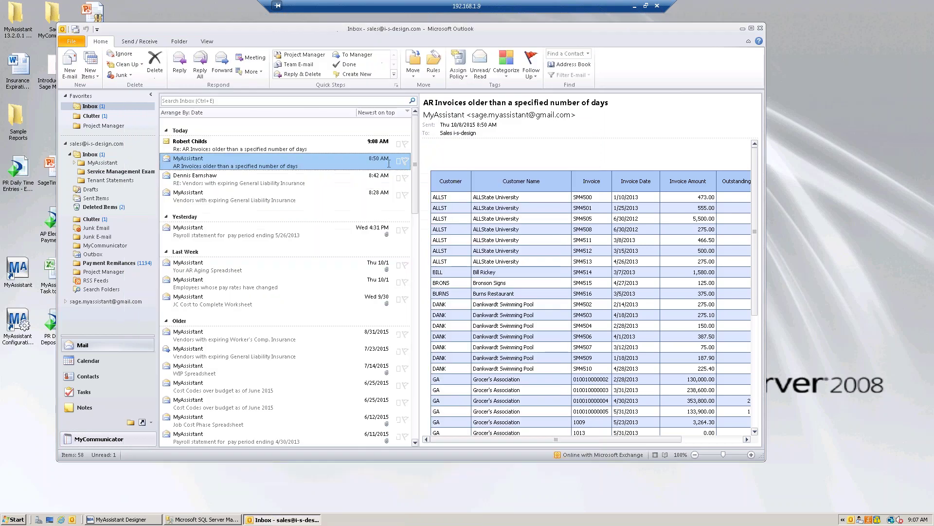
click(217, 147)
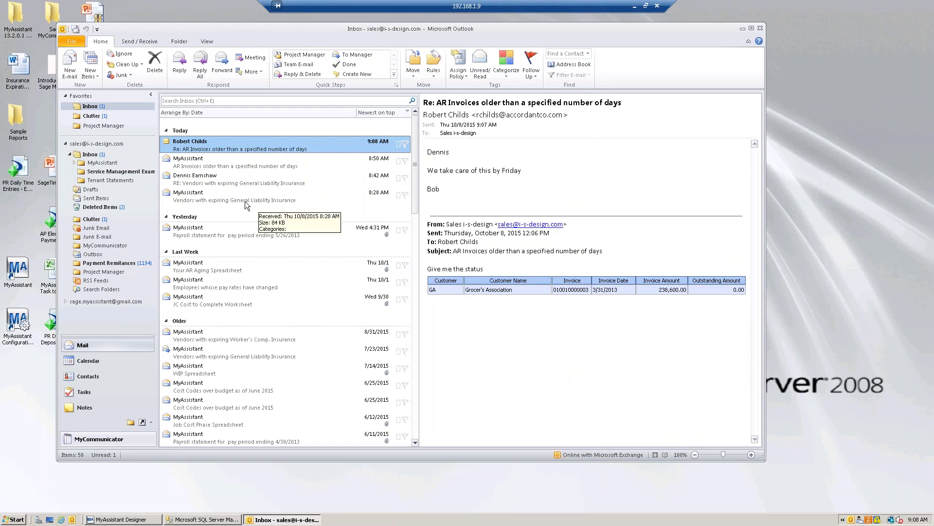
click(200, 198)
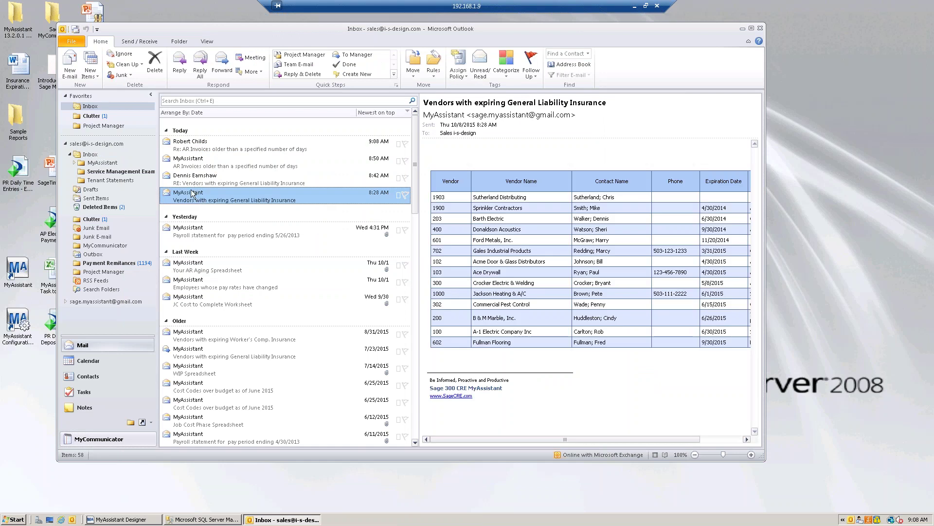
click(185, 183)
Open the 'RE: Vendors with expiring General Liability Insurance' reply in its own window
double_click(185, 183)
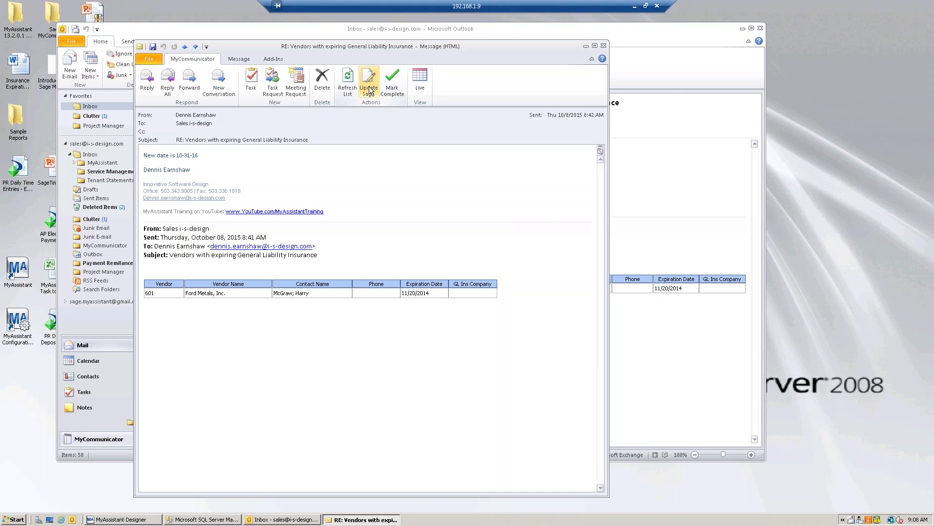
Show the reply's Update Sage view with vendor 601 and select the second Activity entry
click(369, 90)
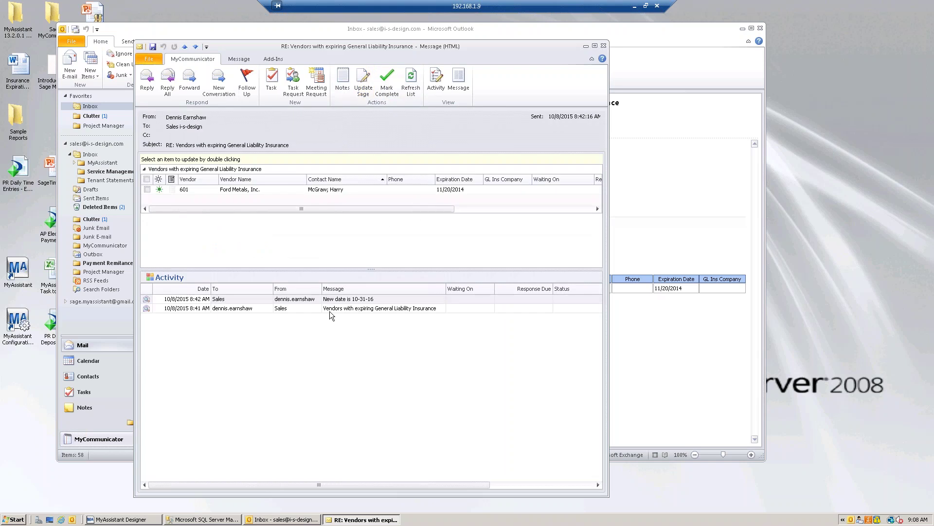
click(299, 310)
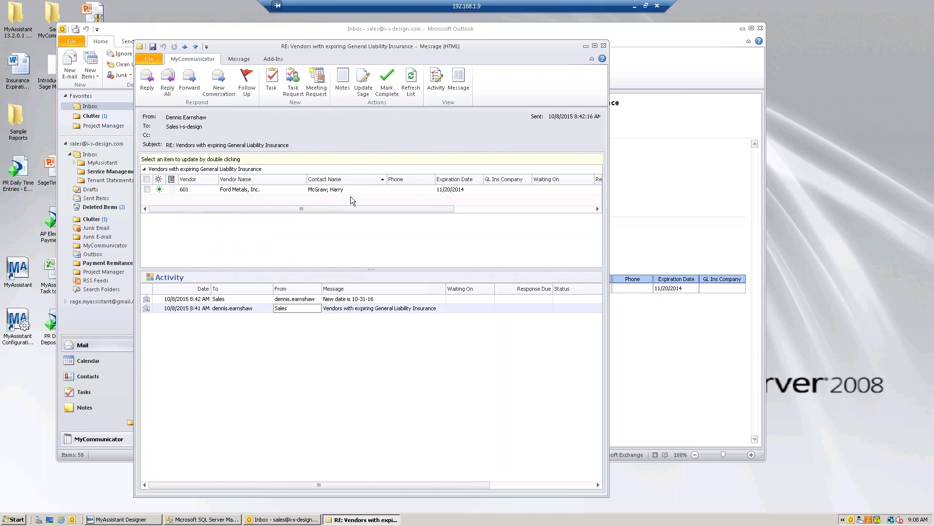
Give Ford Metals, Inc. expiration date 11/27/2014 and GL Ins Company A1, and update Sage
double_click(371, 189)
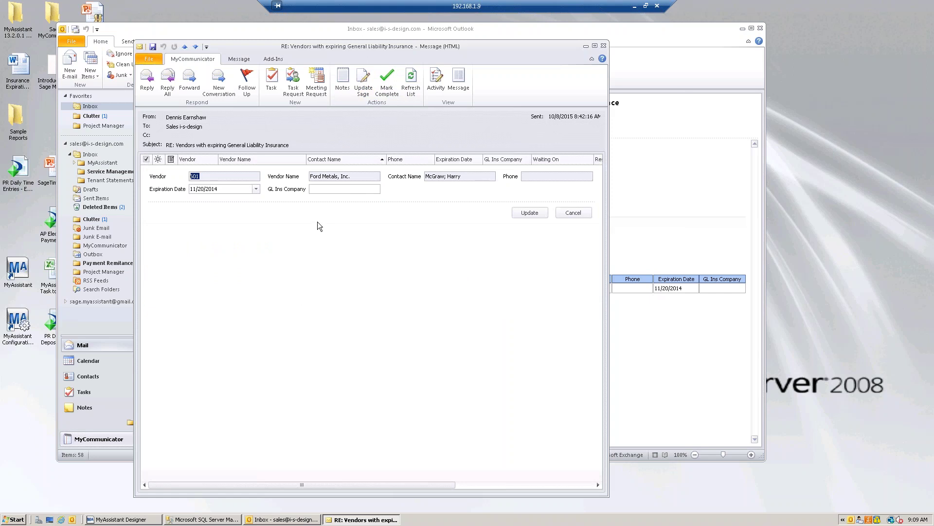
click(255, 188)
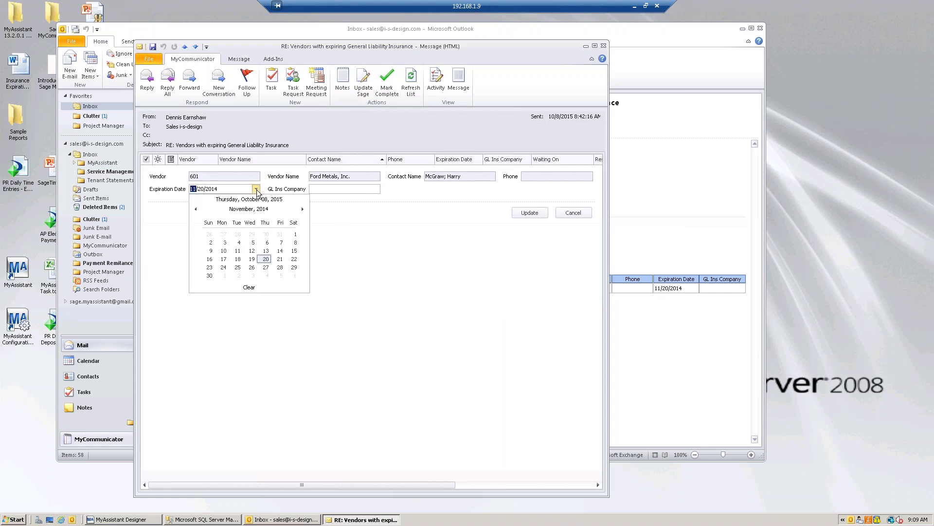
click(266, 268)
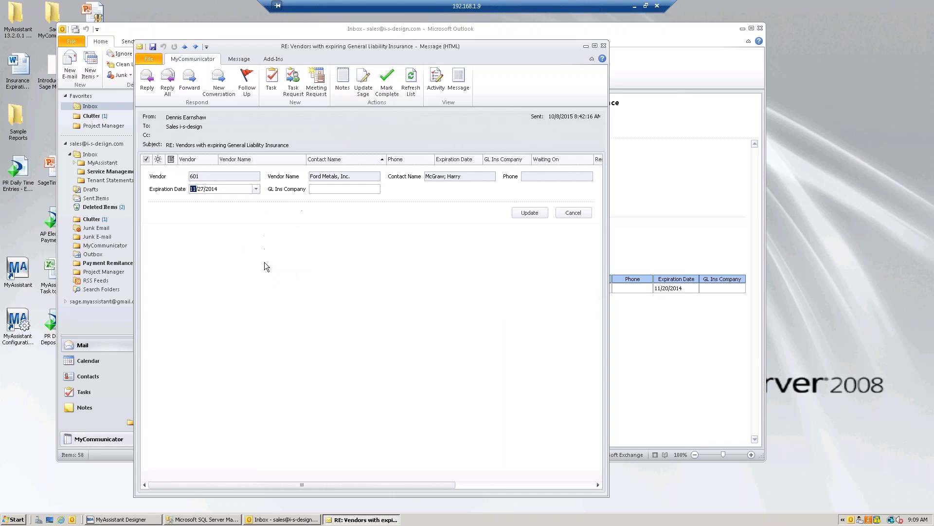
click(336, 190)
text(A1)
click(530, 214)
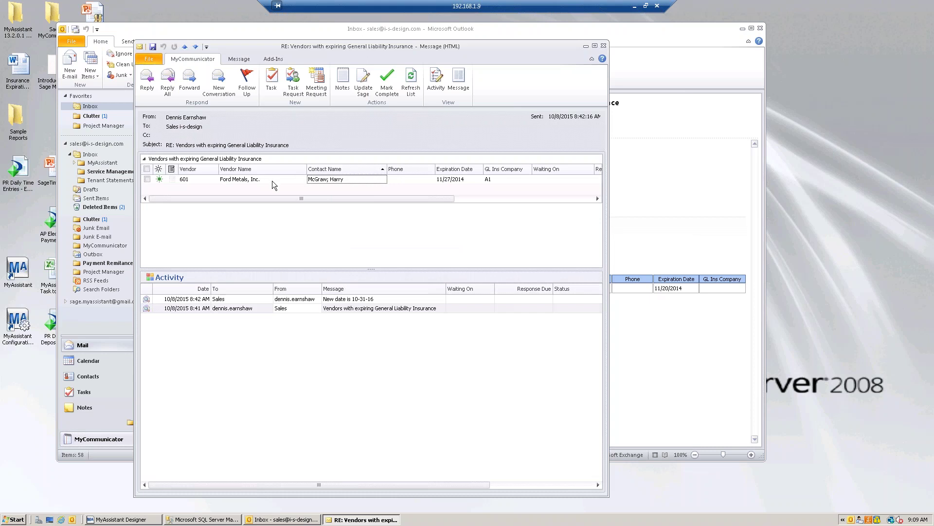
Reopen the Ford Metals record to verify the saved values, then close the vendor reply window
click(272, 180)
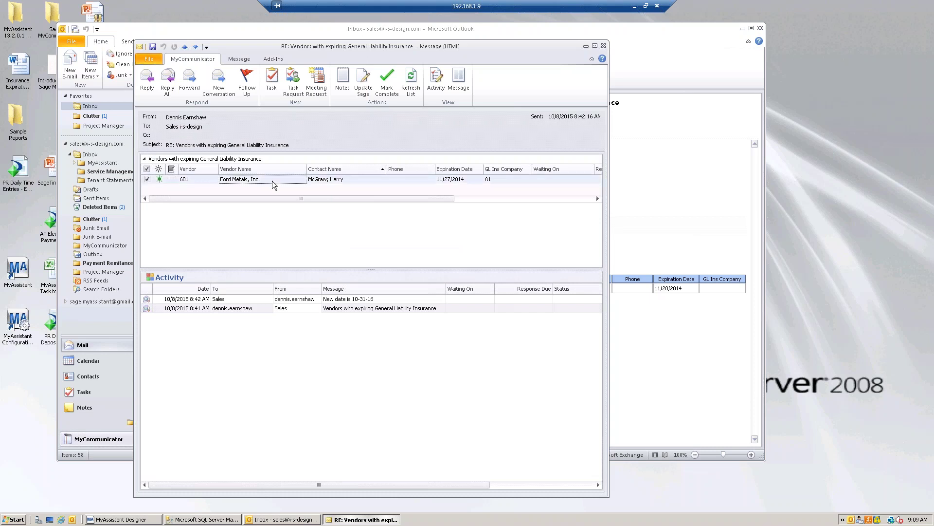
double_click(273, 180)
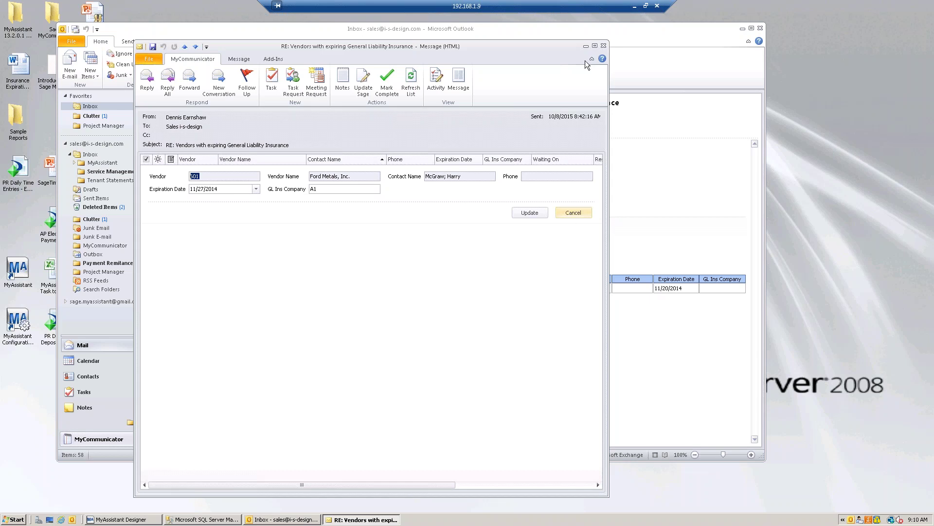
click(604, 46)
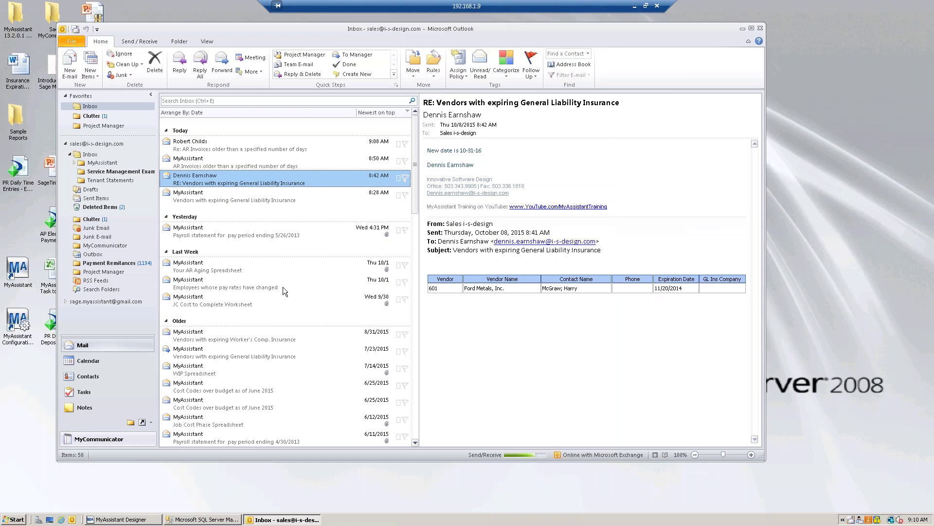
Run and send the 'RFIs not returned in 5 days' task in MyAssistant Designer, then minimize it
click(141, 519)
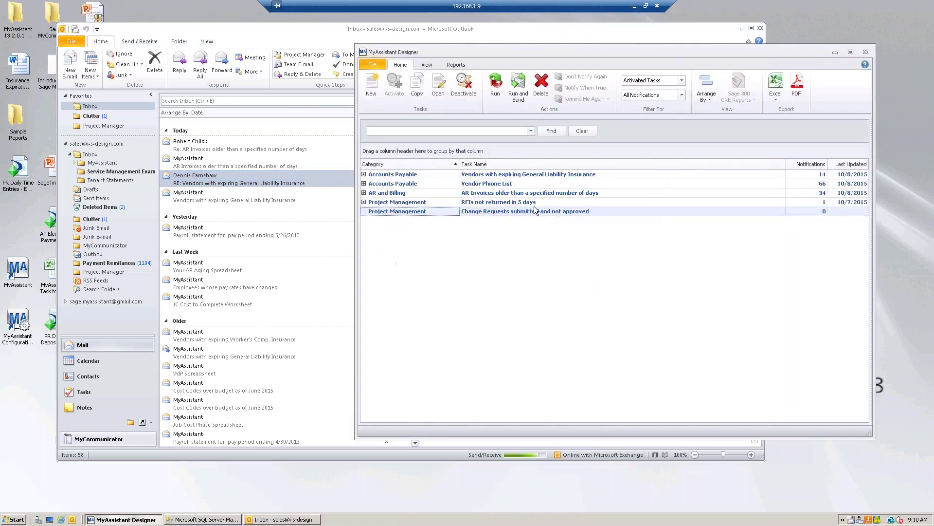
click(525, 205)
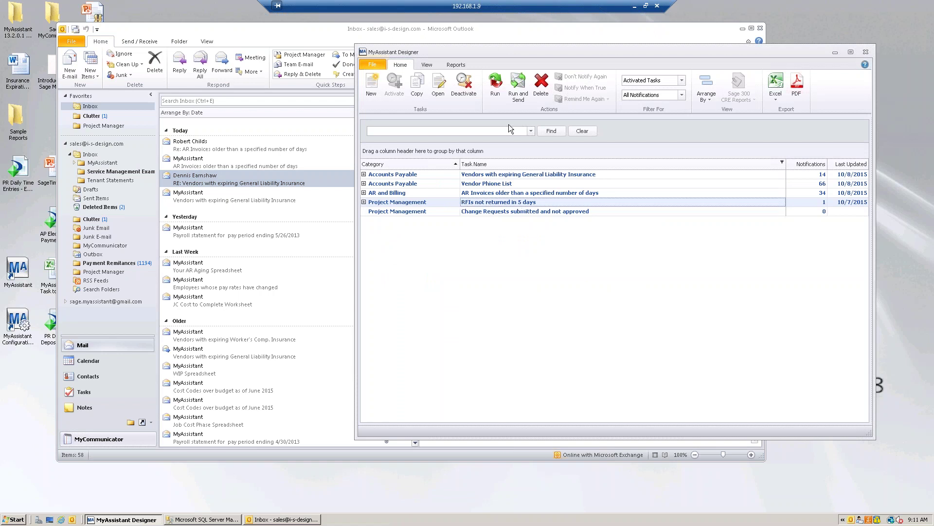
click(516, 97)
click(542, 290)
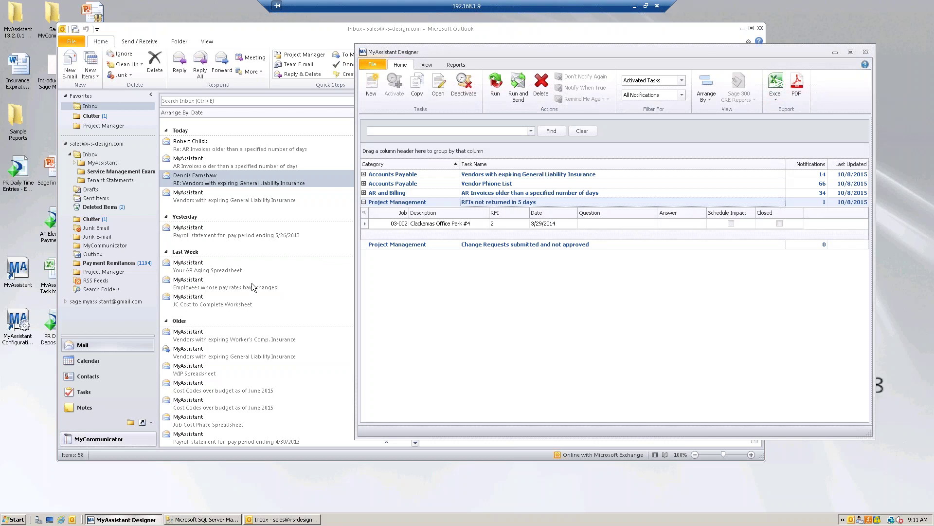
click(834, 51)
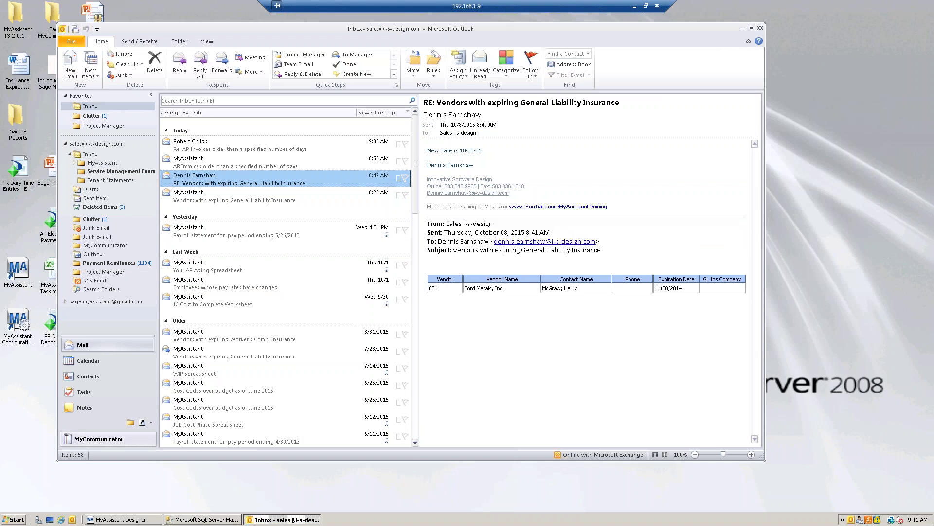
Widen the message list and switch to the MyCommunicator Log
drag(422, 267, 441, 268)
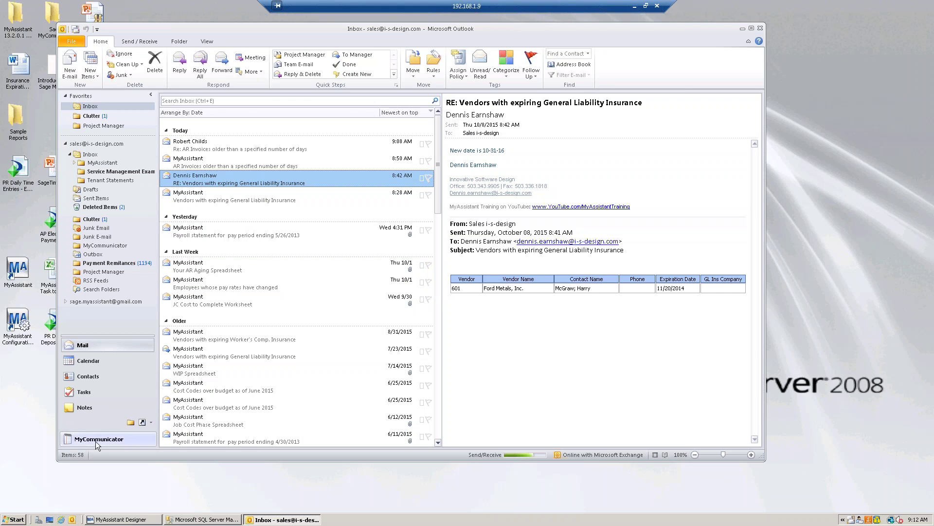
click(125, 439)
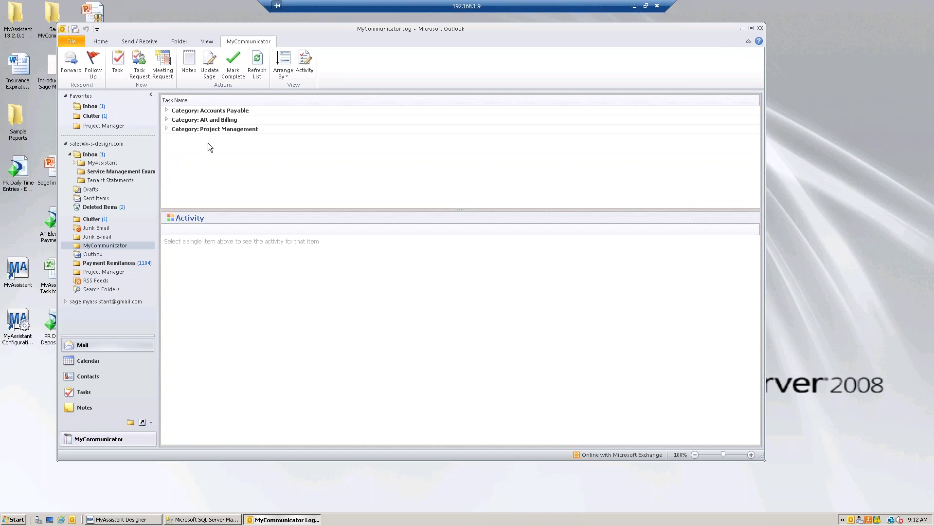
Browse the Accounts Payable and AR and Billing alerts, viewing the overdue AR invoices
click(167, 110)
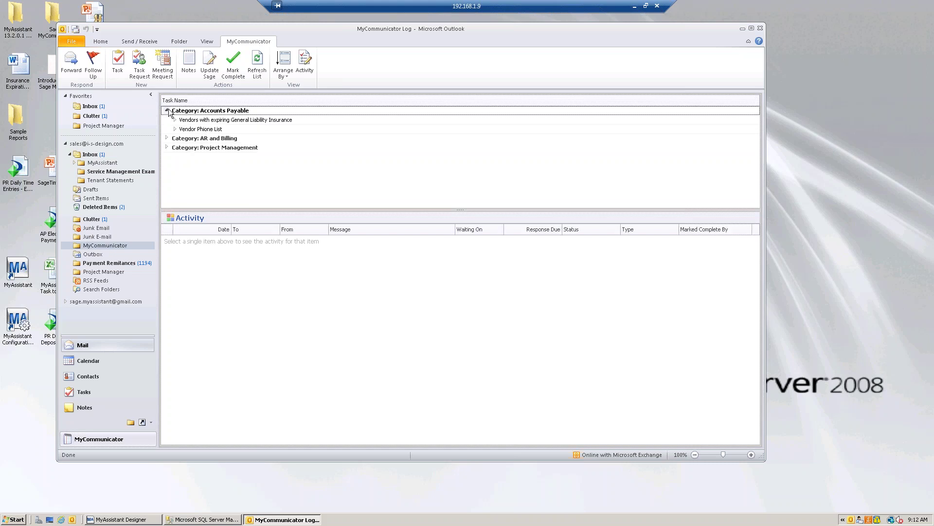
click(168, 139)
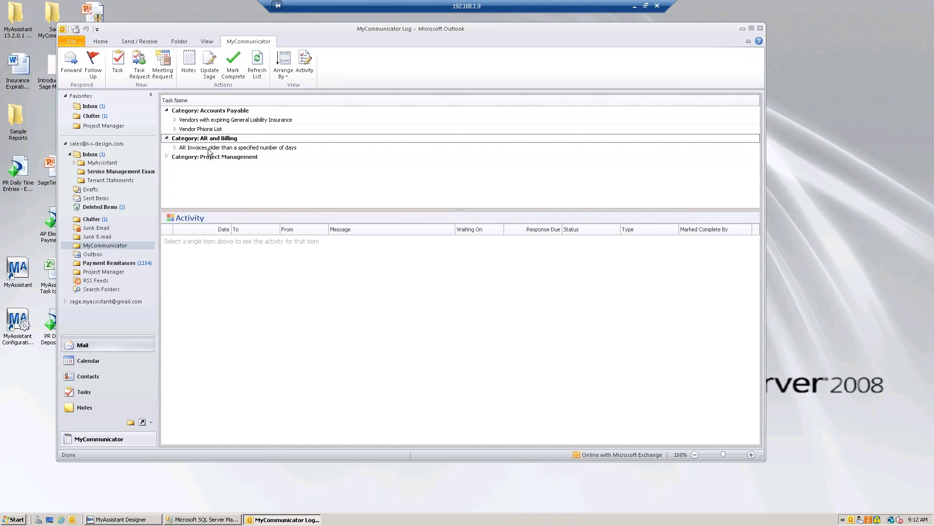
click(174, 148)
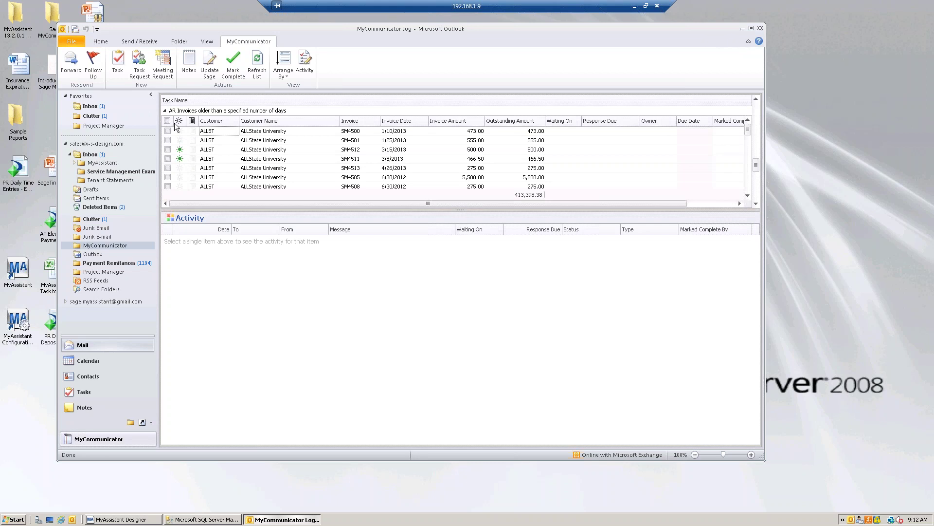
click(165, 110)
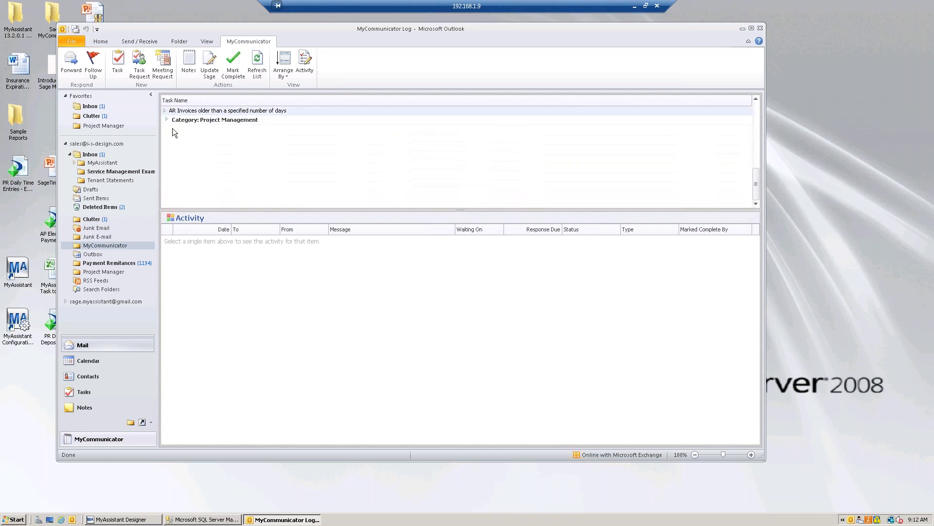
Open the 'RFIs not returned in 5 days' alerts, tick the 03-002 Clackamas Office Park #4 row, and return to the Inbox
click(167, 119)
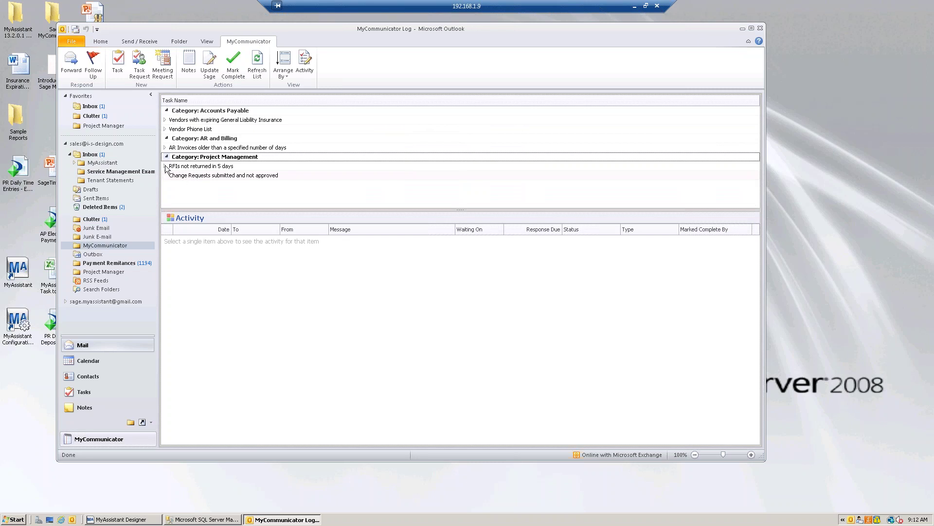
click(165, 167)
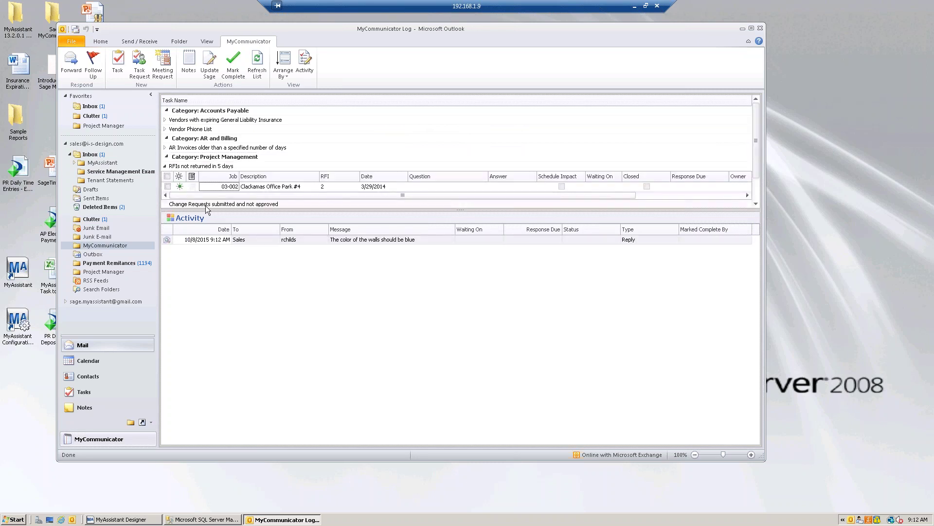
click(226, 188)
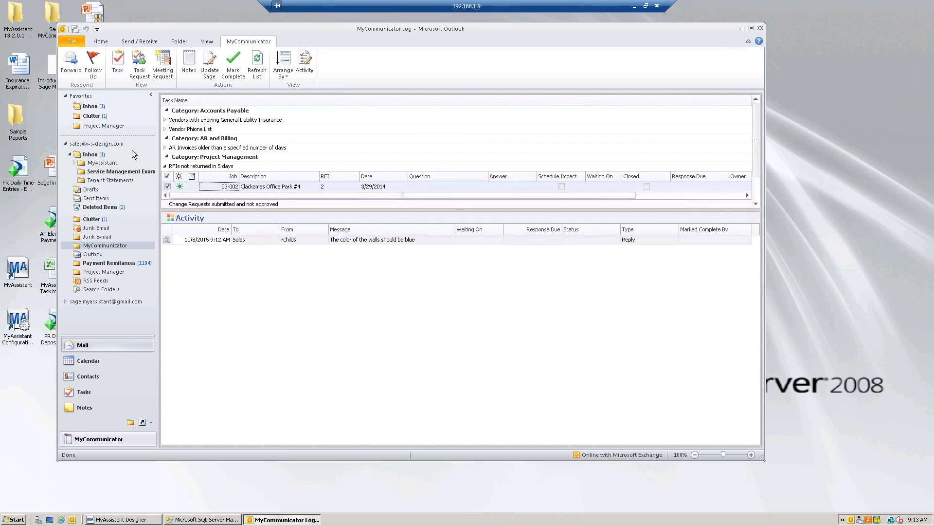
click(93, 107)
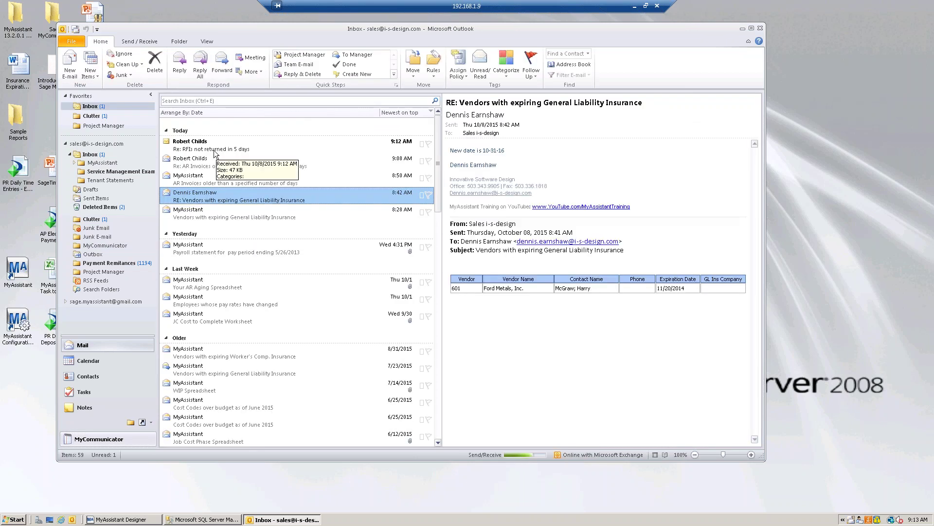
Return to the MyCommunicator Log to see the RFI reply 'The color of the walls should be blue'
click(113, 442)
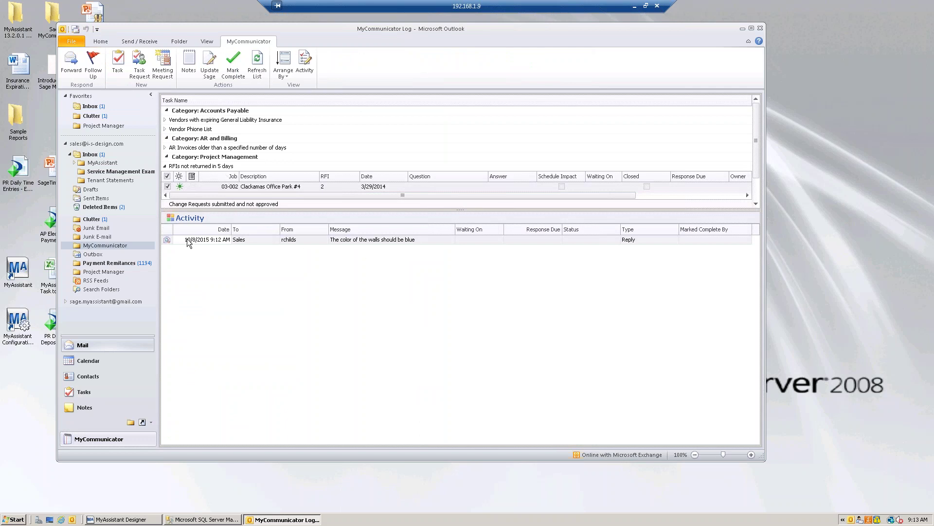
Open the RFI reply message and switch it to its Sage update view
click(165, 240)
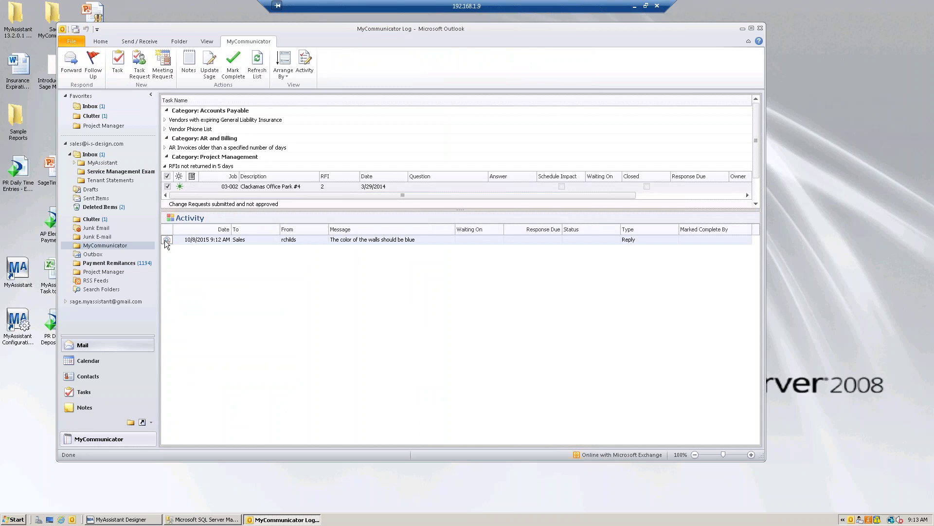
double_click(166, 240)
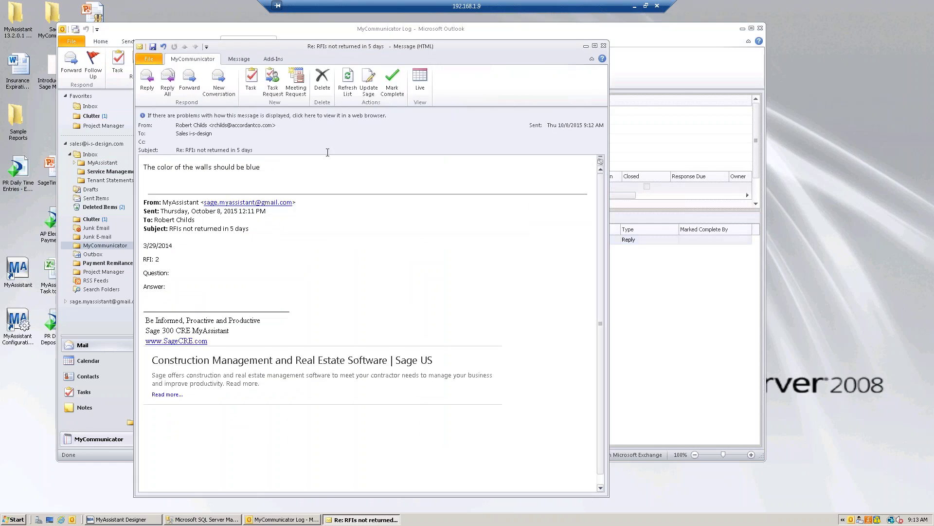
click(367, 90)
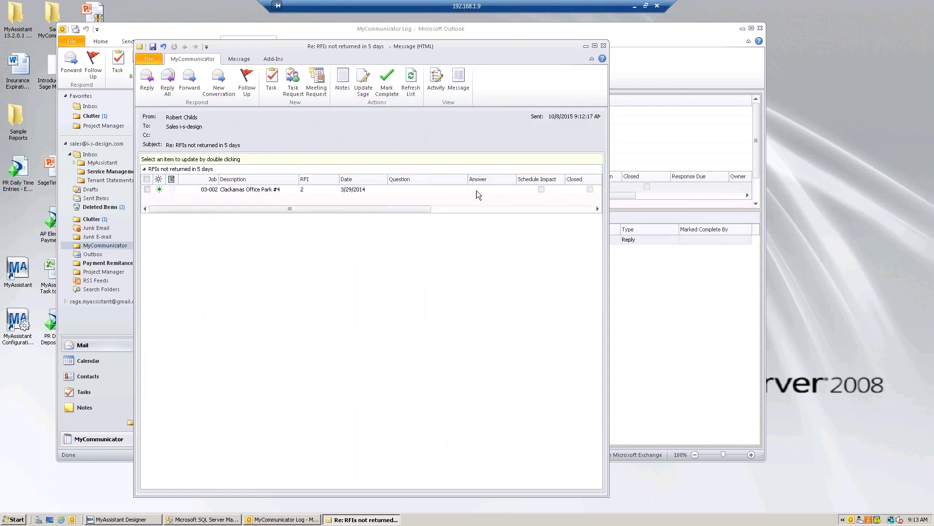
Enter 'the color should be blue' as RFI 2's answer, update Sage, and close the message
double_click(314, 189)
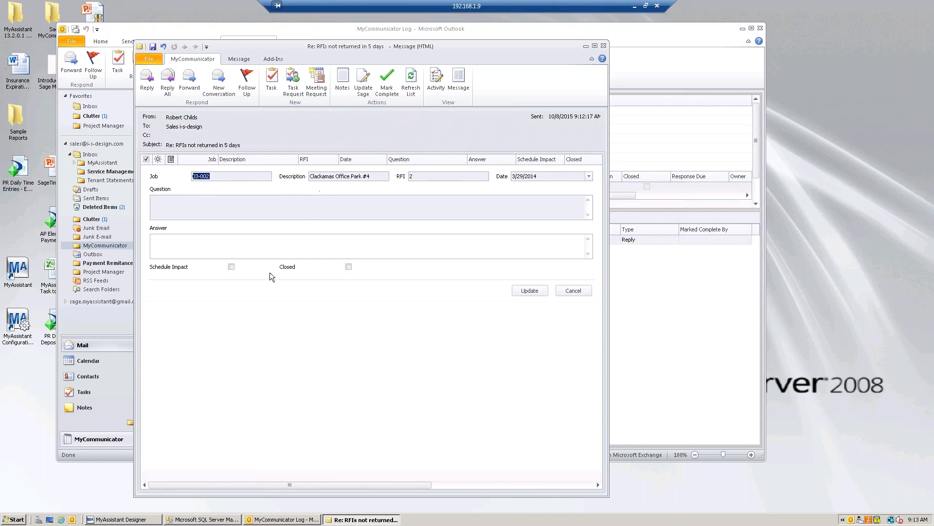
click(206, 241)
text(the color should be blue)
click(527, 292)
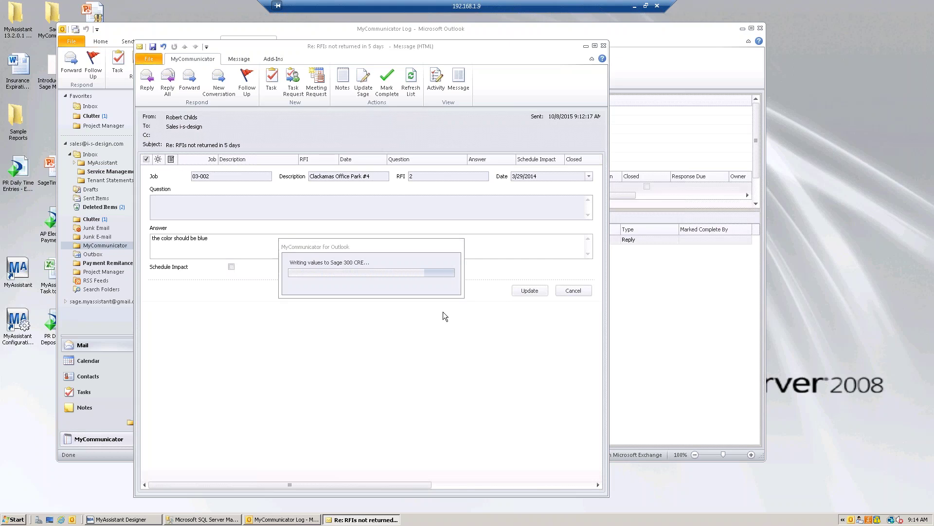
click(603, 45)
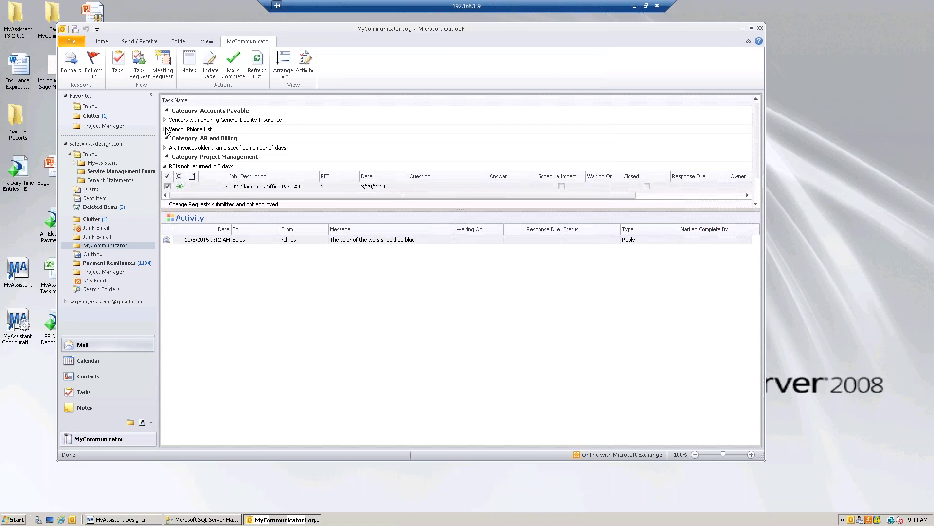
Show the Vendor Phone List full-height, then open Kingston Plumbing and cancel without saving
click(165, 129)
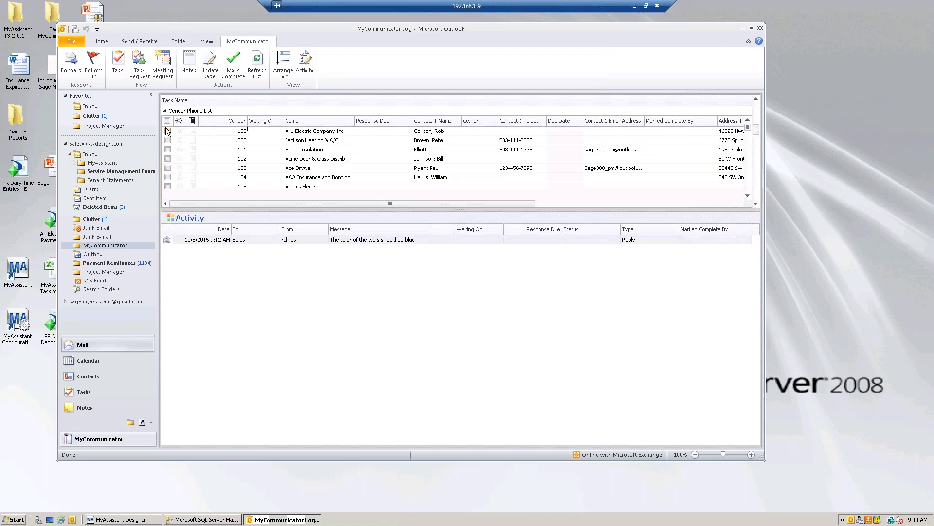
click(307, 59)
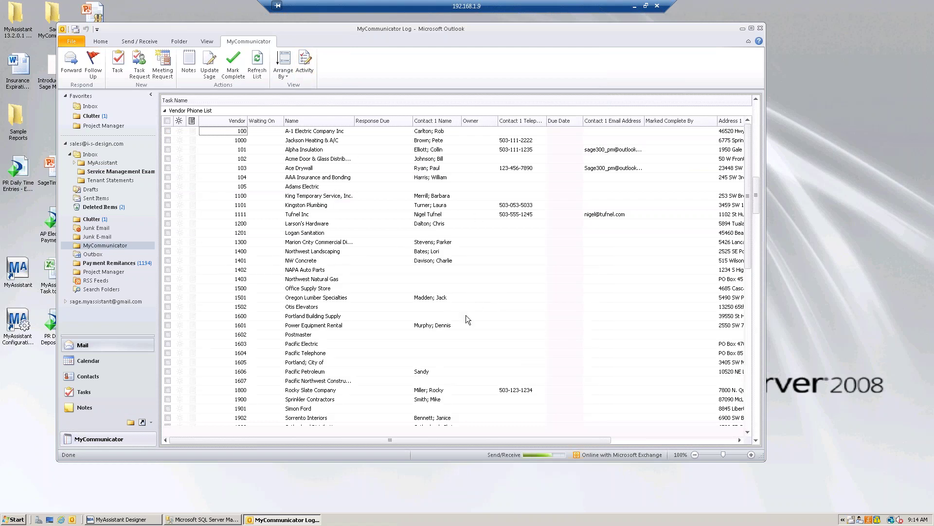
click(431, 207)
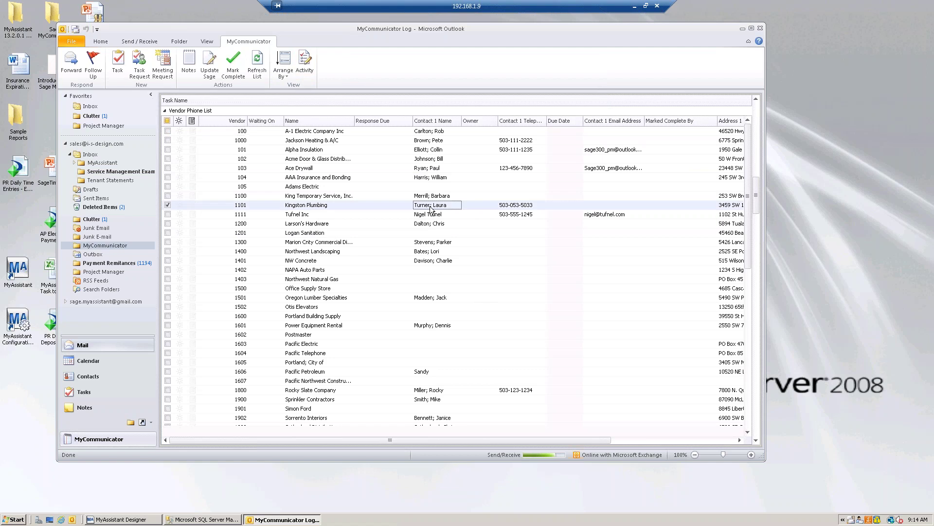
double_click(430, 208)
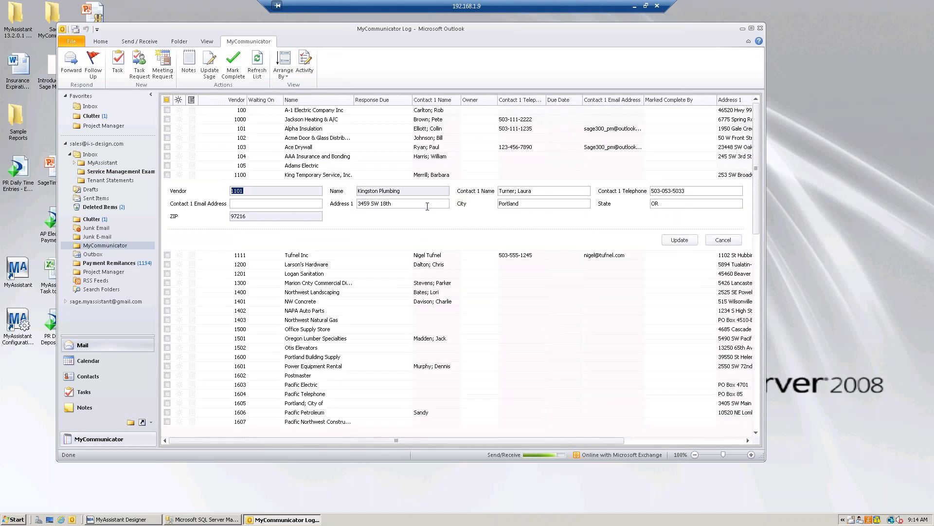
click(302, 206)
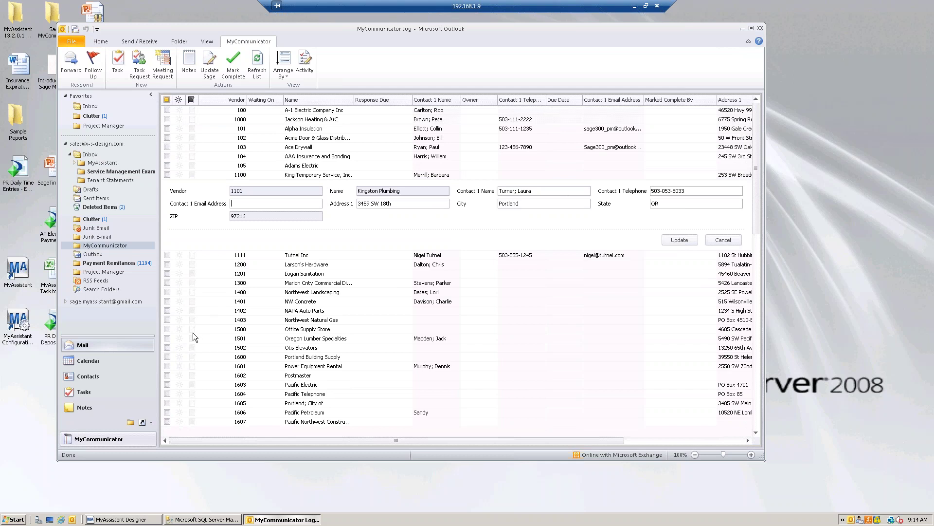
click(723, 240)
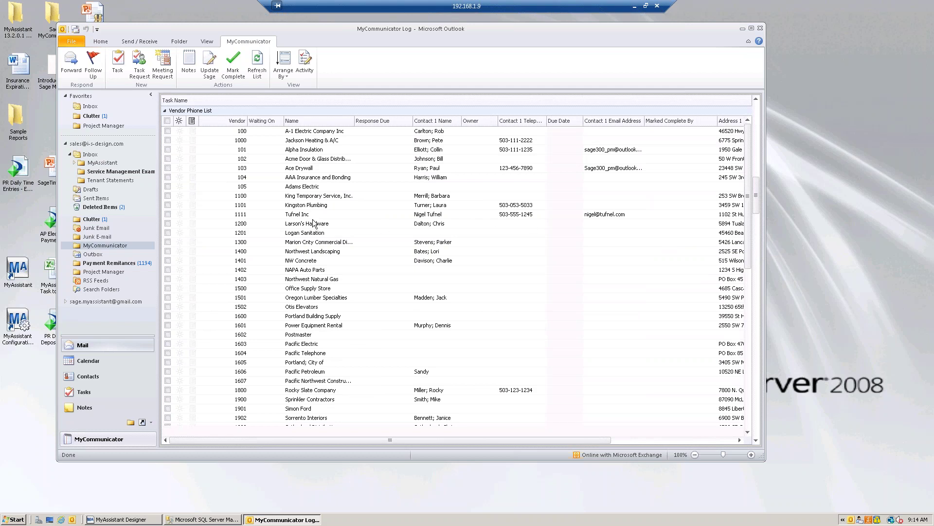
Collapse the Vendor Phone List and arrange the task list by Job
click(165, 111)
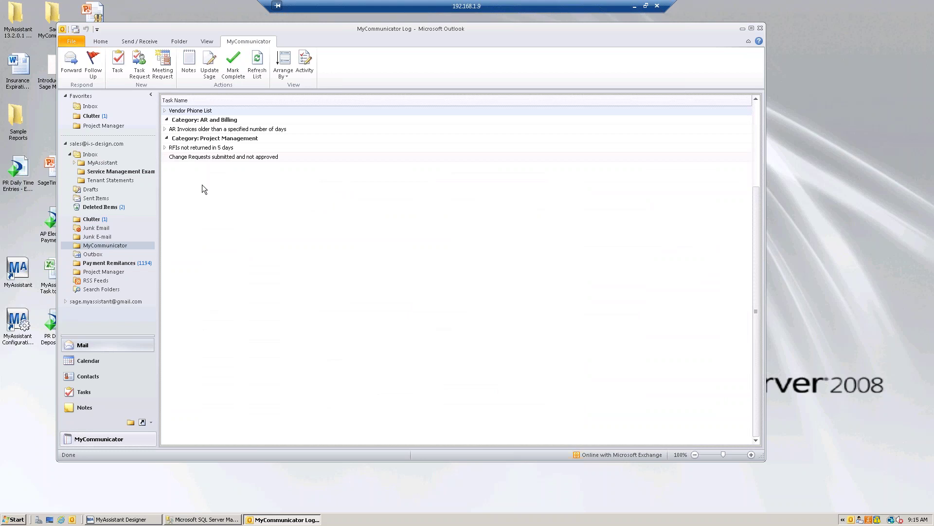
click(287, 77)
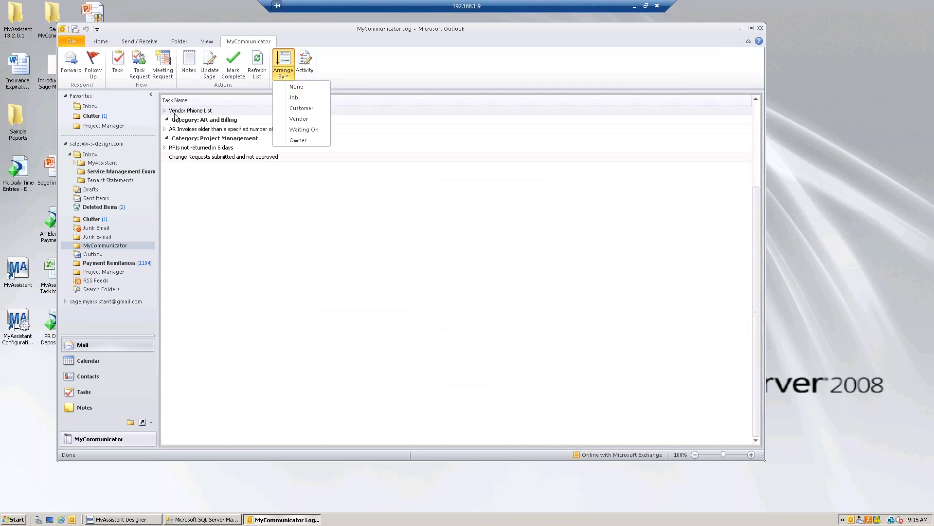
click(211, 213)
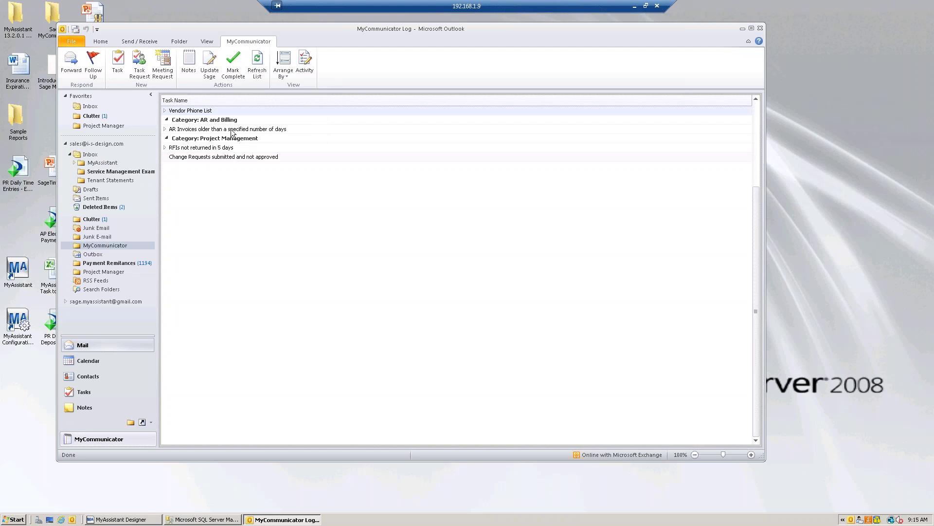
click(283, 68)
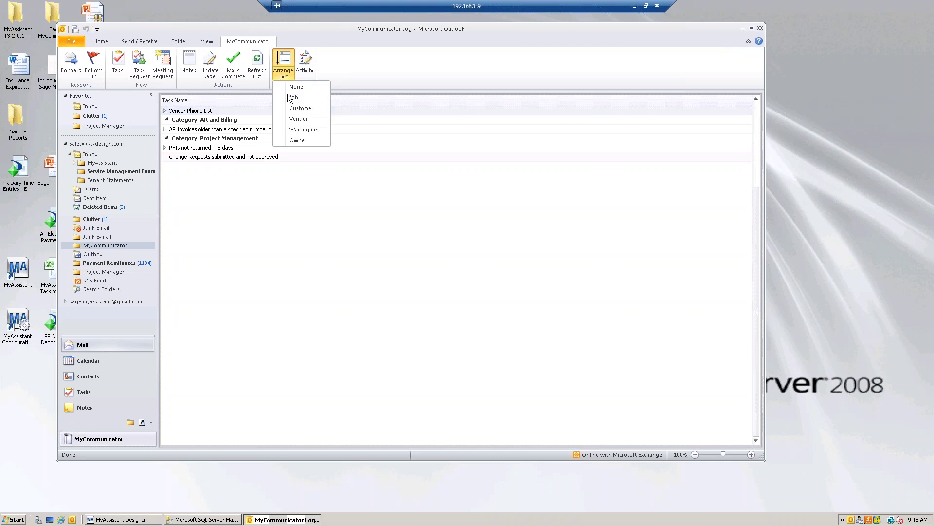
click(294, 98)
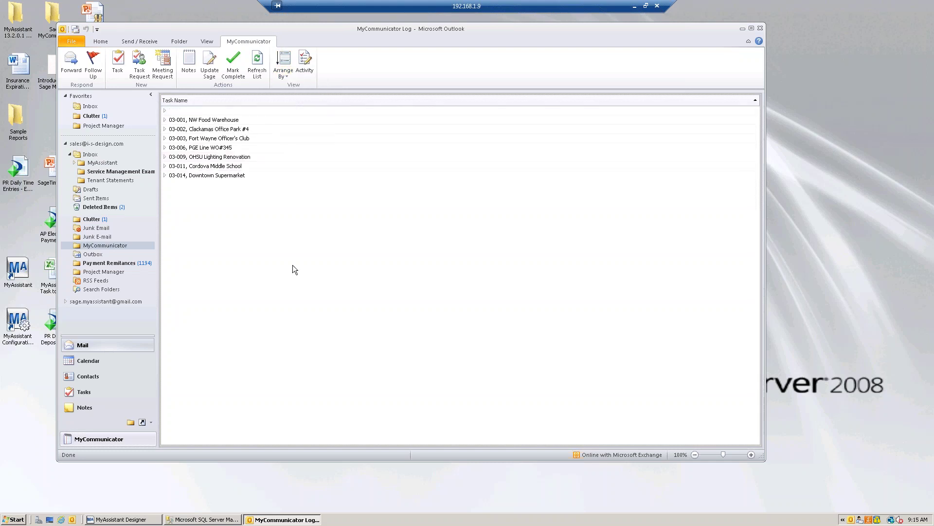
Expand jobs 03-002, 03-003 and 03-006, showing 03-006's aged AR invoice 1010
click(164, 129)
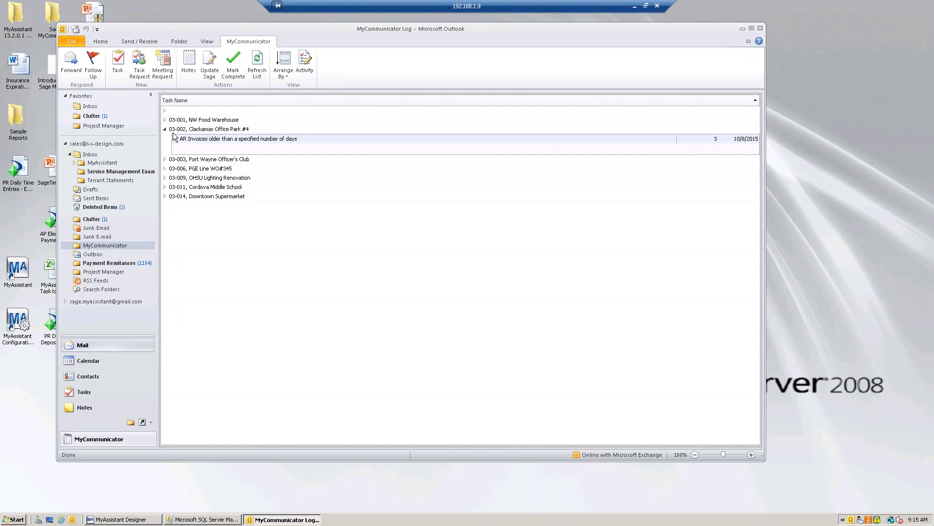
click(164, 159)
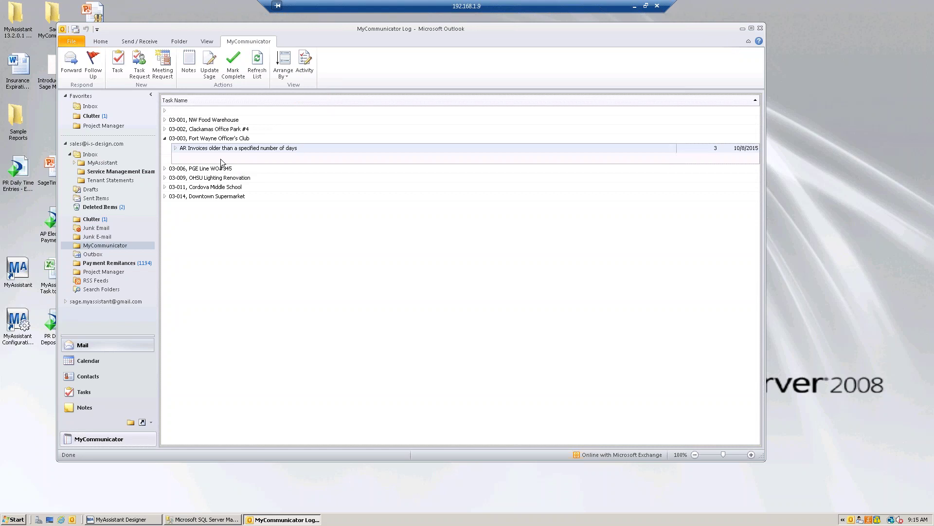
click(164, 168)
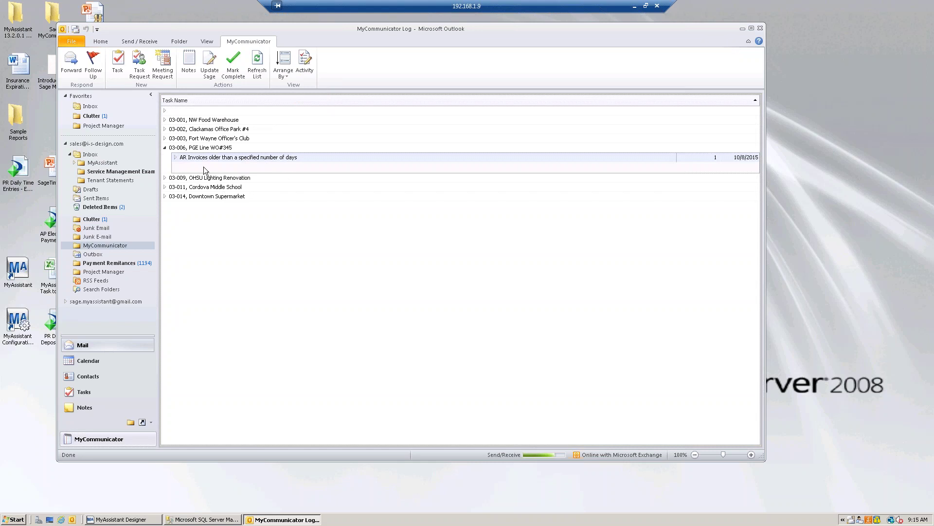
click(176, 157)
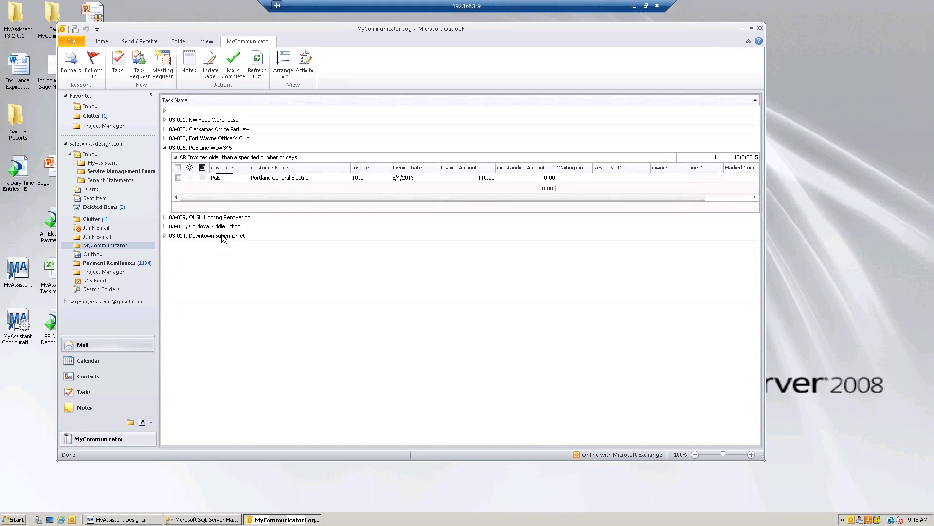
click(288, 74)
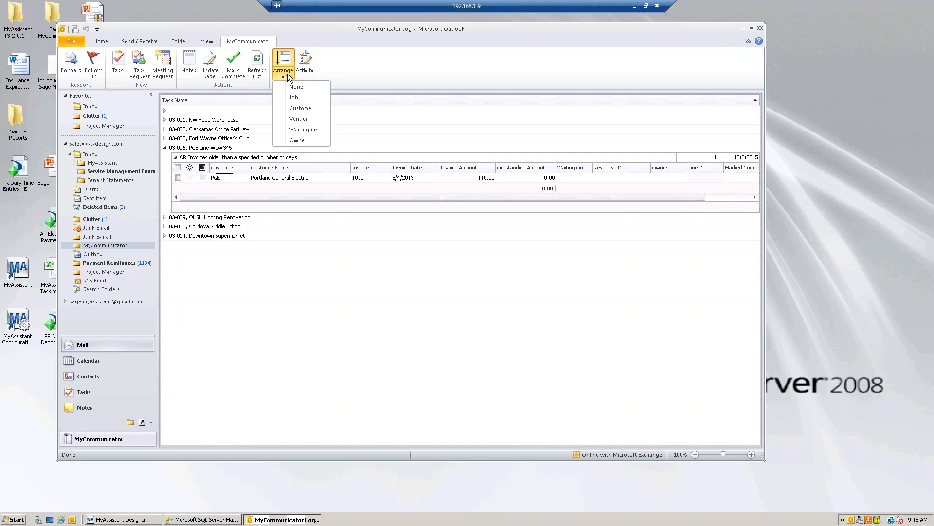
click(301, 108)
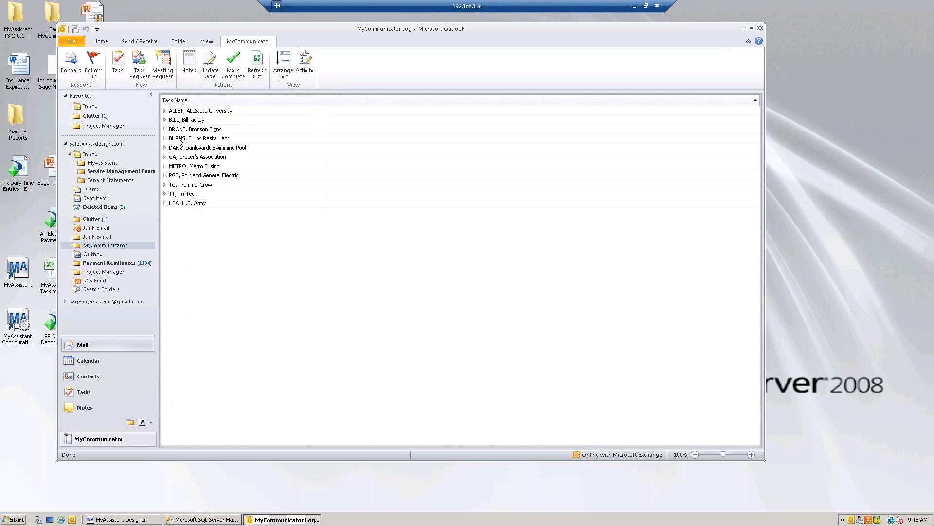
click(165, 157)
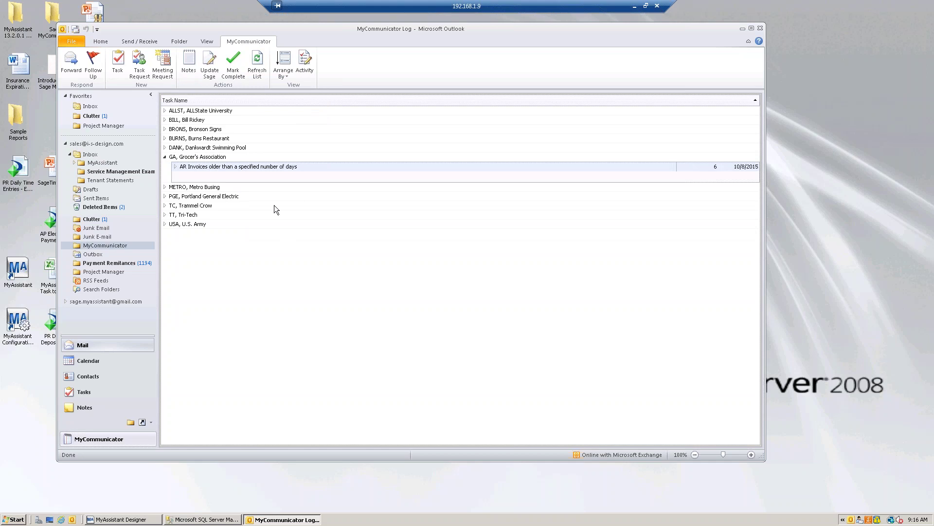
click(175, 167)
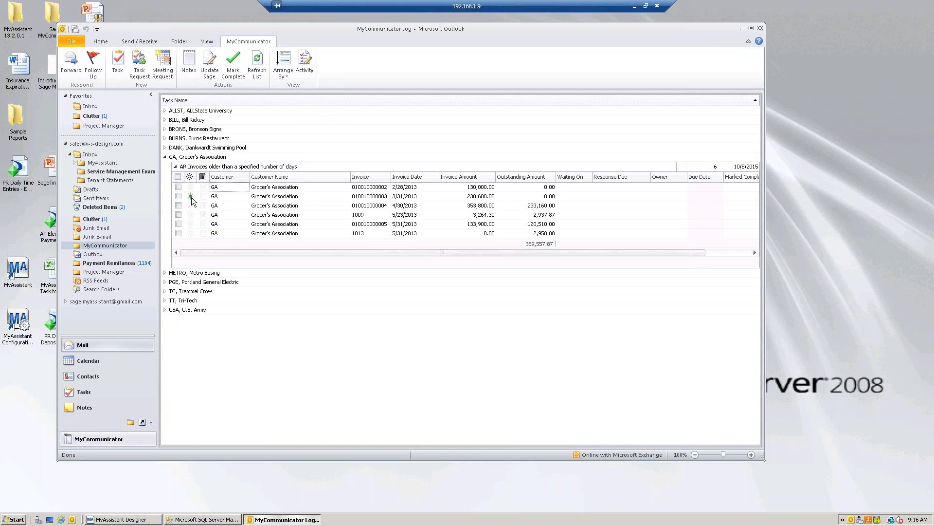
click(234, 197)
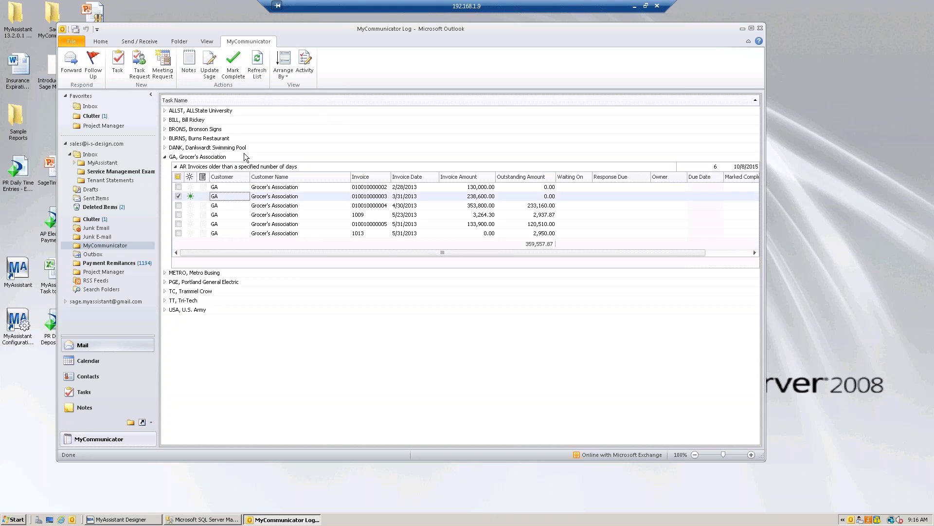
click(306, 66)
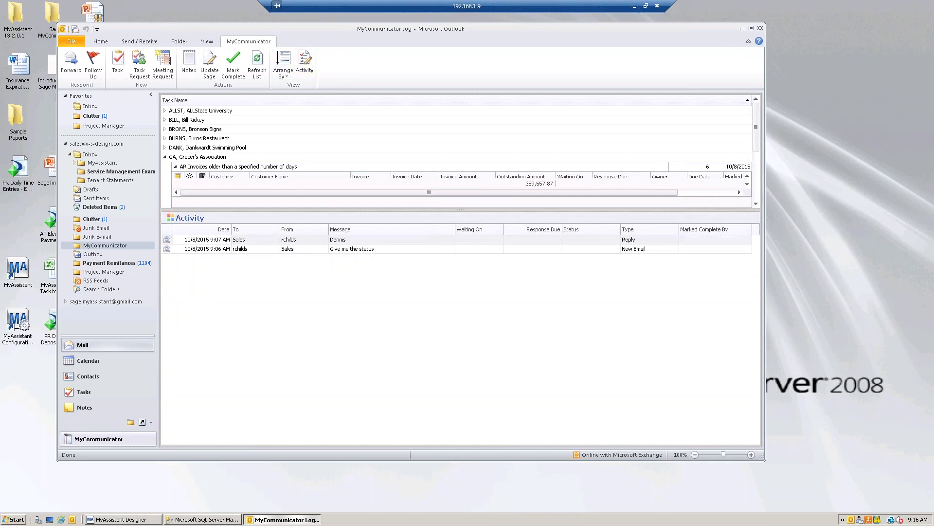
Set the reply's Response Due date to 10/1/2015 from the calendar
click(546, 241)
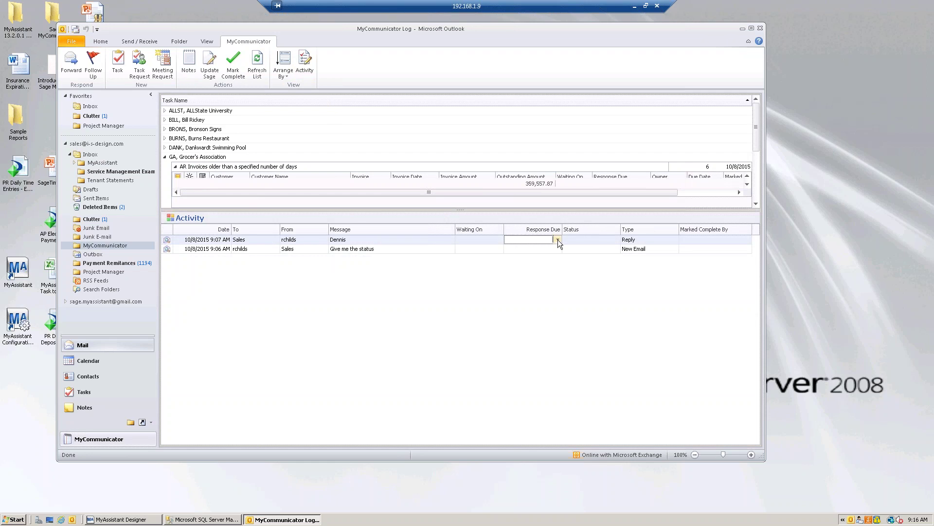
click(557, 239)
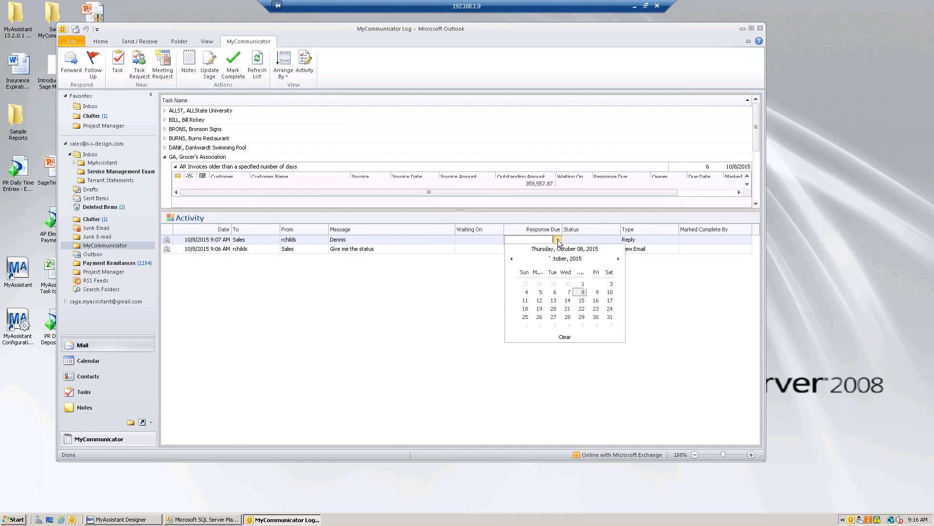
click(583, 283)
click(428, 297)
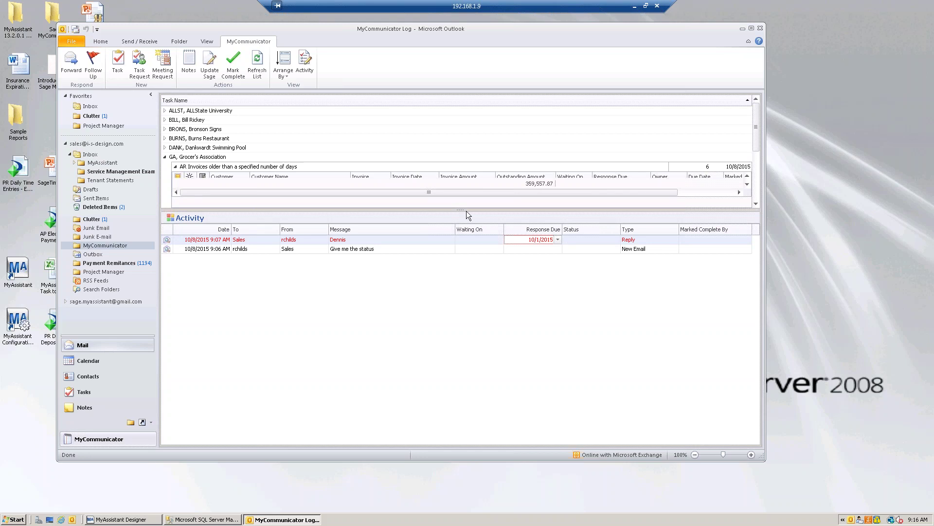
drag(463, 209, 459, 302)
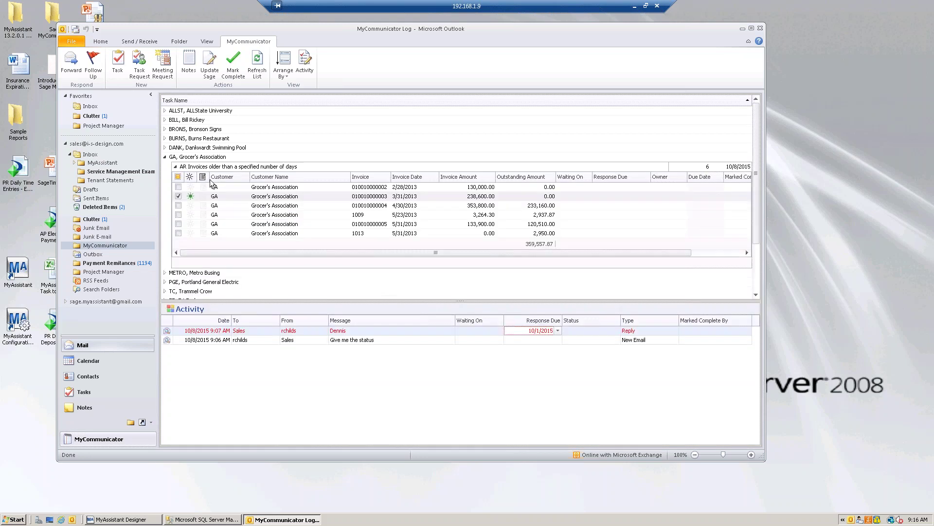
click(175, 167)
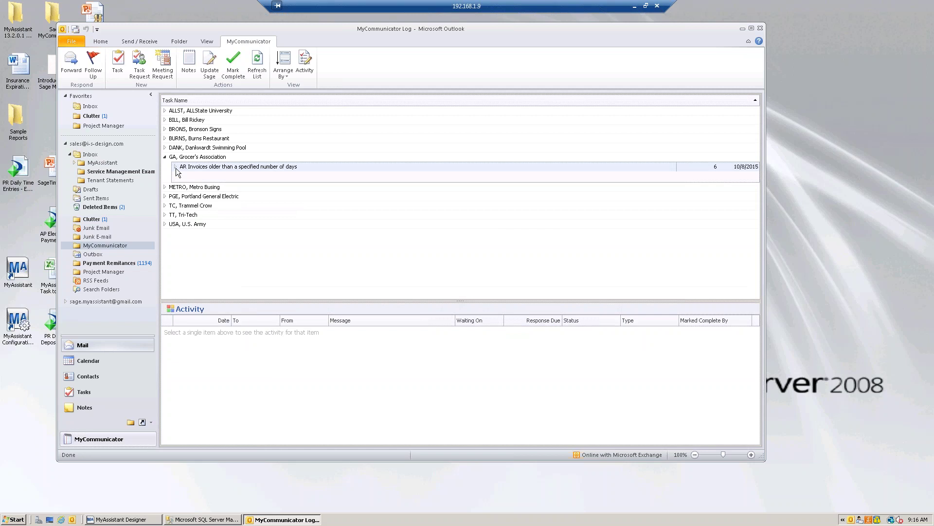
click(176, 167)
click(176, 168)
click(177, 167)
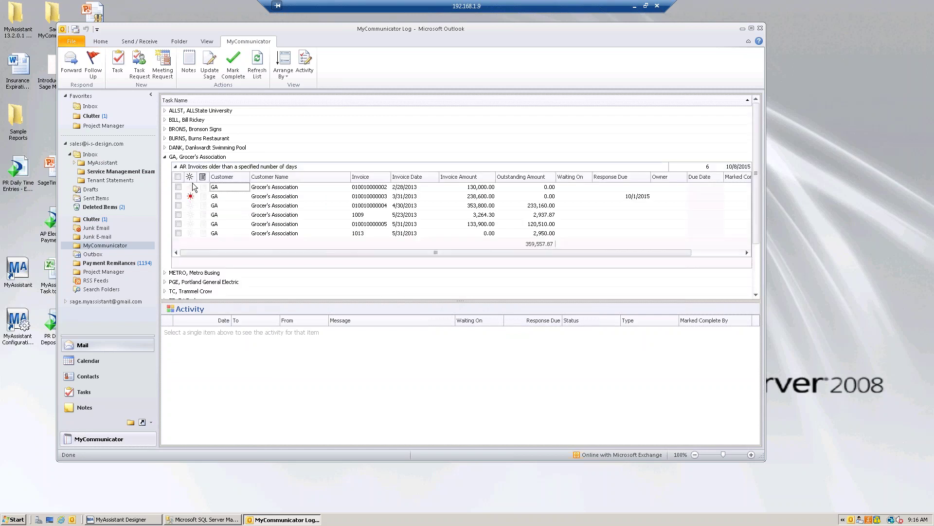
click(233, 197)
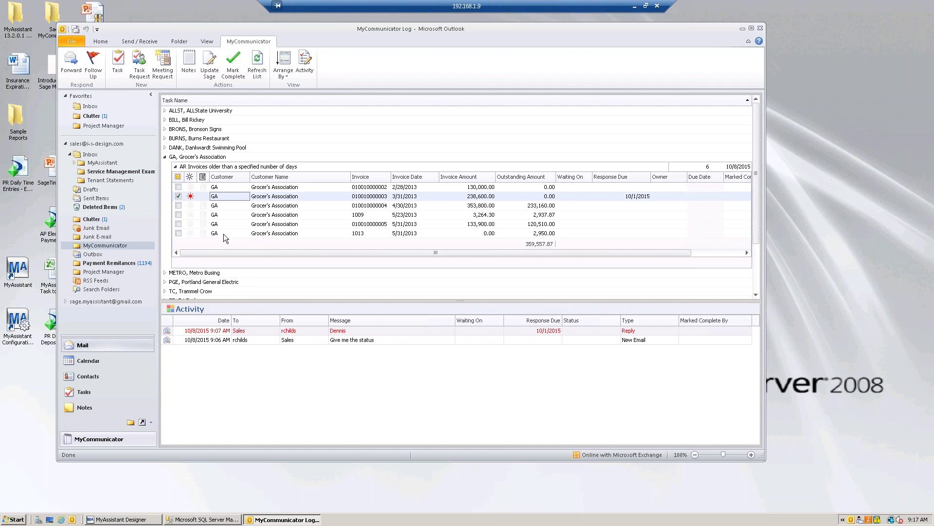
From the Inbox, open the 8:28 AM MyAssistant 'Vendors with expiring General Liability Insurance' email in its own window
click(90, 107)
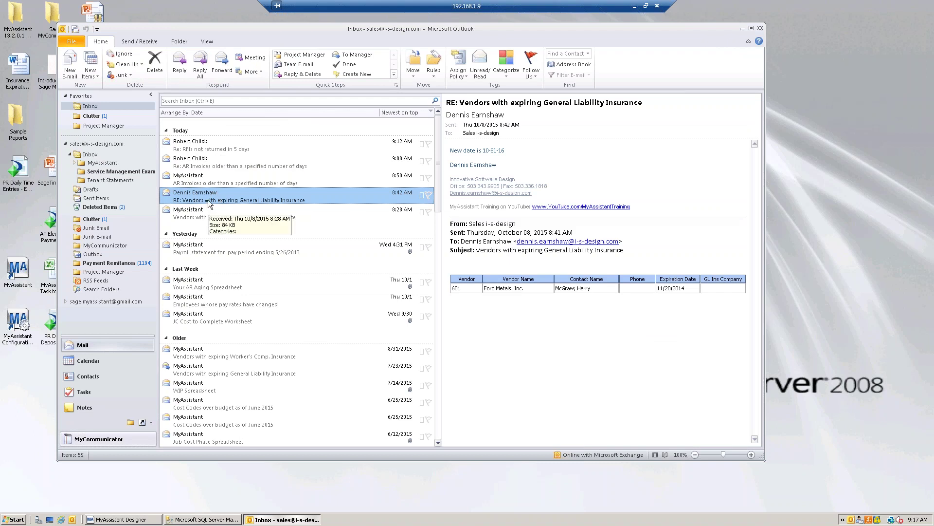
click(212, 218)
double_click(212, 217)
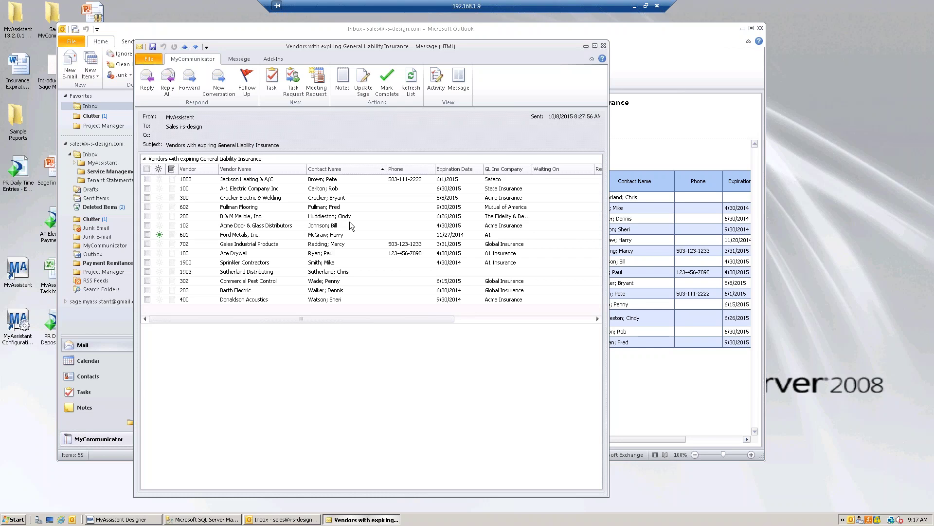
Close the expiring-insurance alert window to return to the Inbox
click(604, 46)
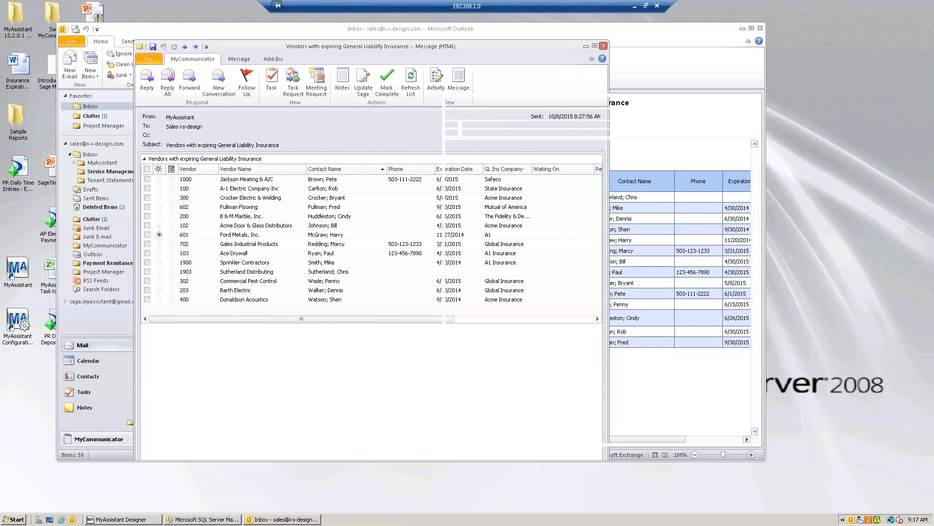
click(108, 441)
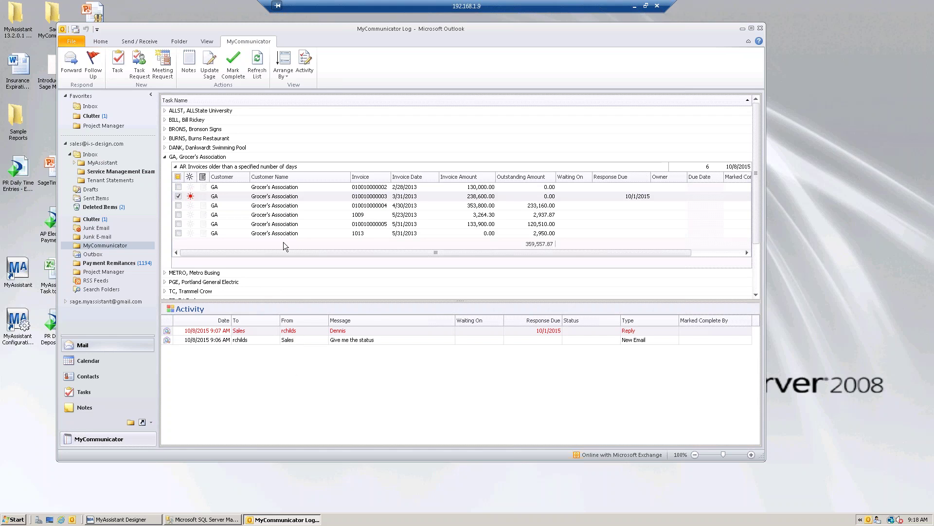
click(317, 196)
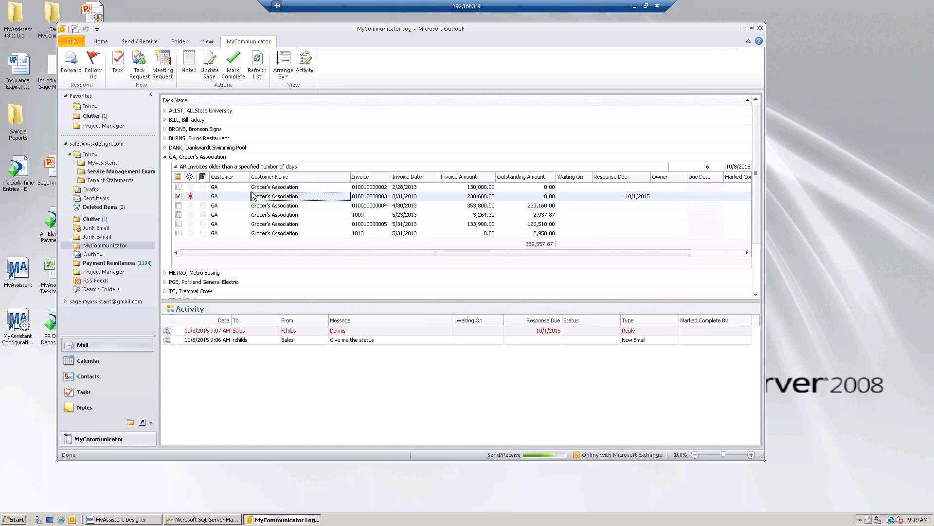
click(268, 205)
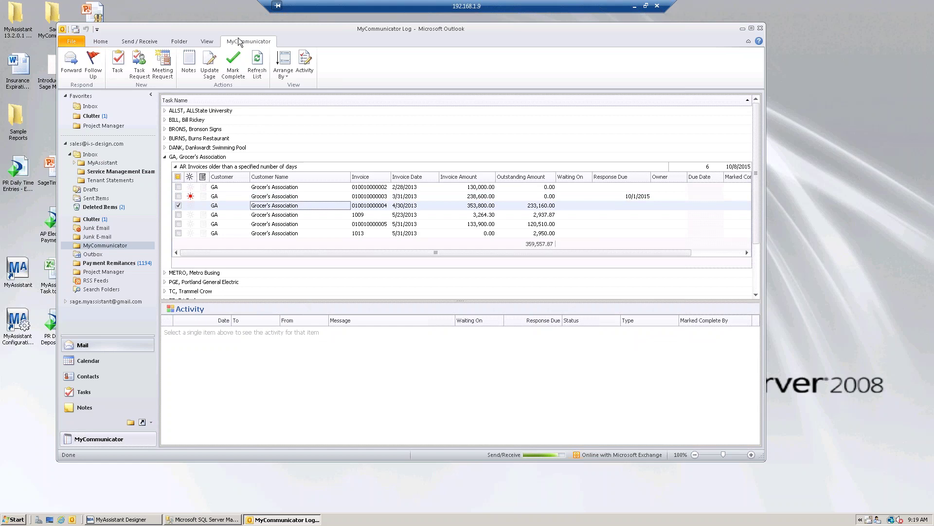
click(233, 63)
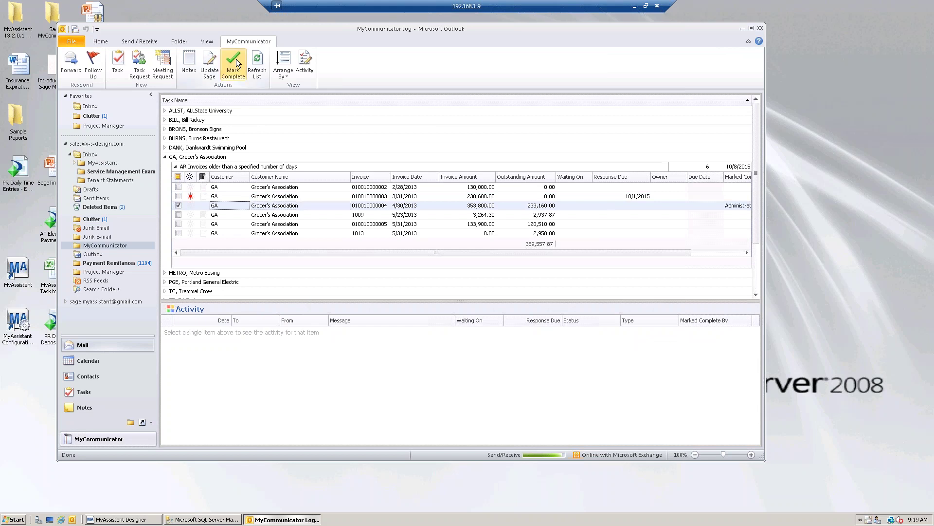
click(317, 223)
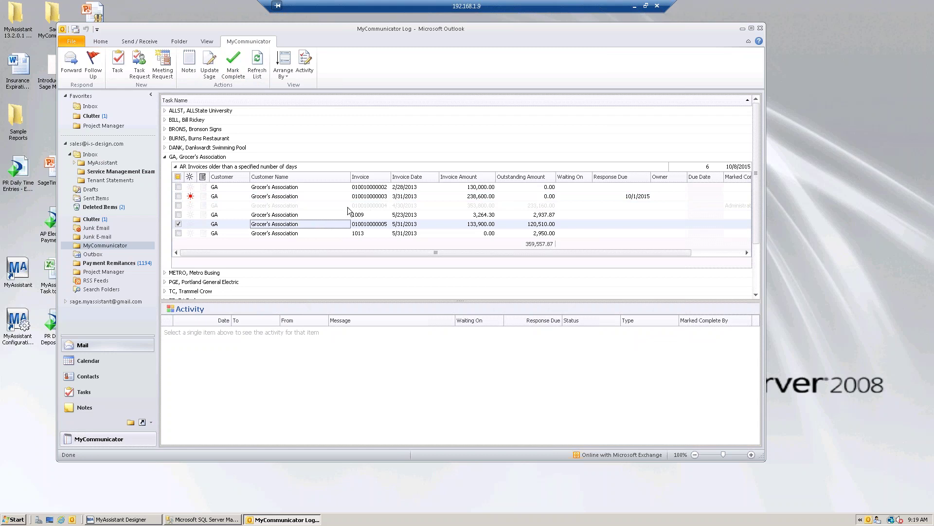
click(269, 205)
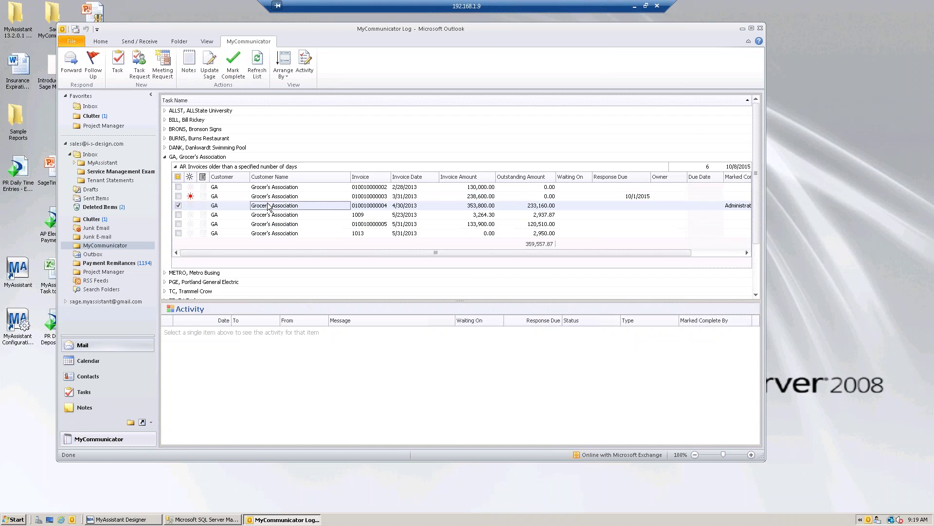
click(189, 63)
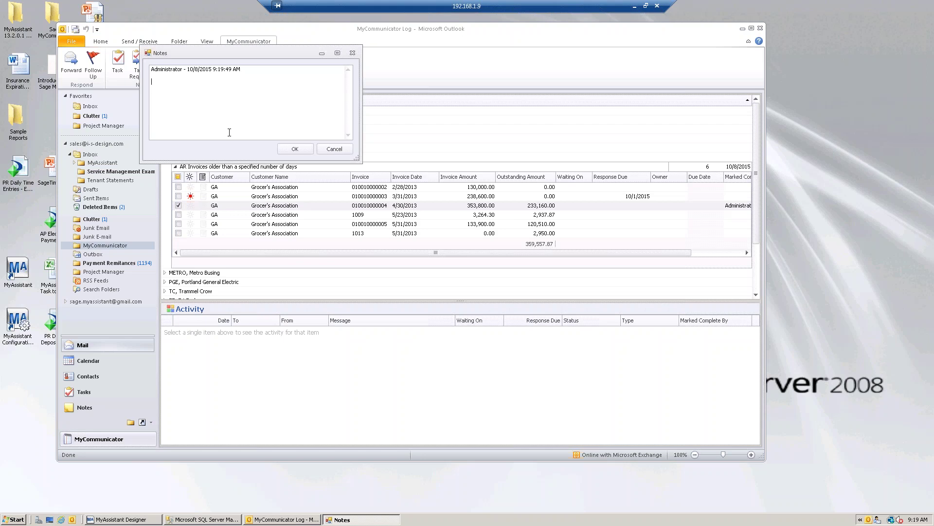
text(Expect check on 10-31)
click(295, 148)
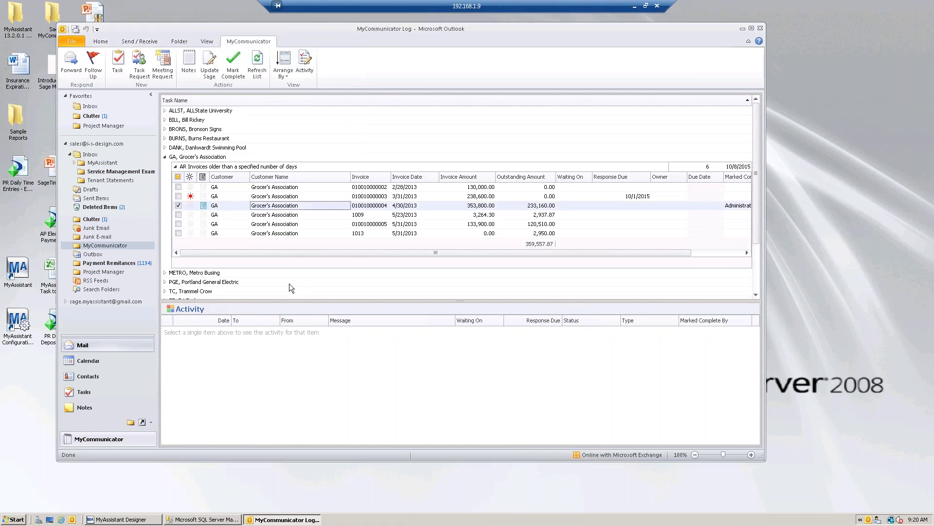
click(253, 225)
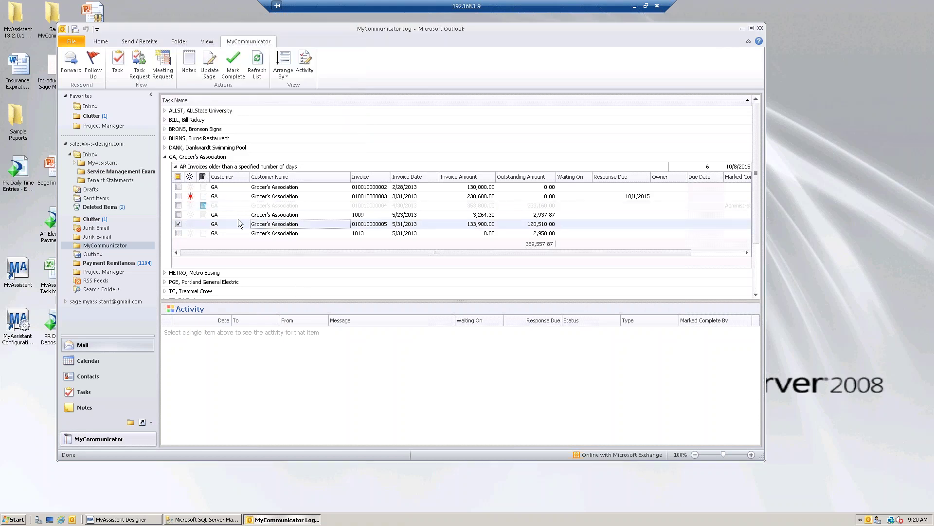
click(203, 207)
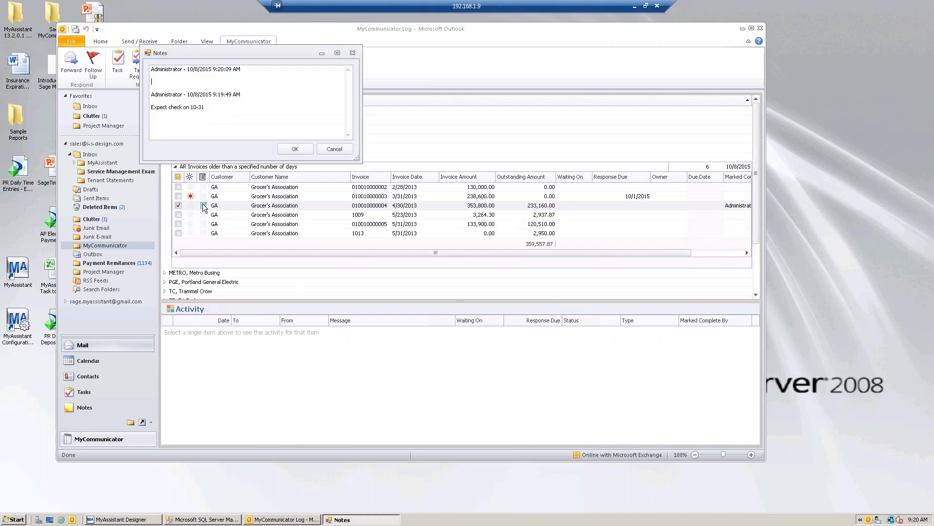
click(306, 149)
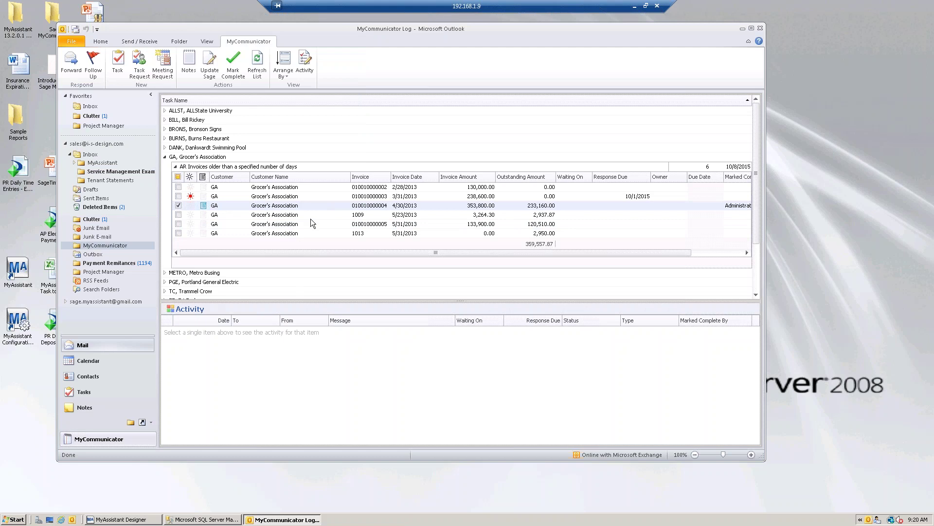
click(310, 216)
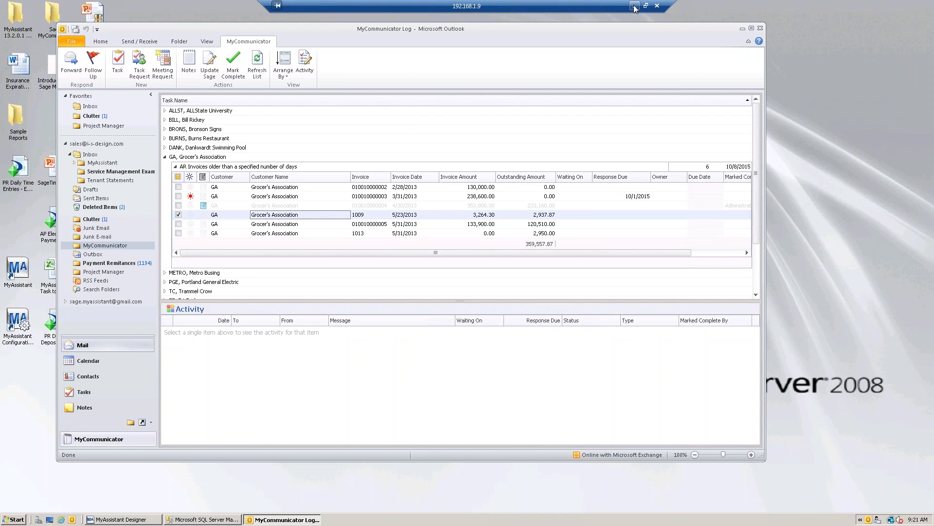
Return to the remote server session and sign in with the account password
click(635, 7)
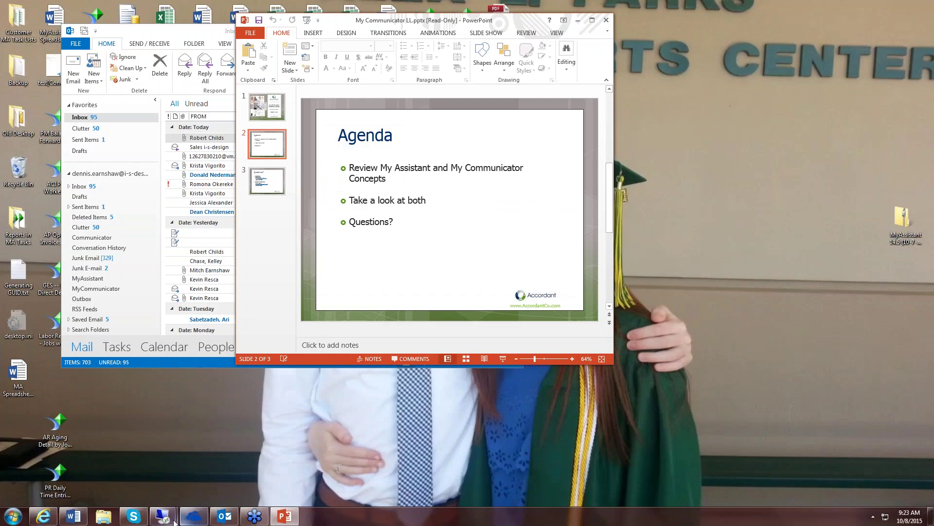
mouse_move(162, 516)
click(182, 466)
click(425, 319)
text(*********)
key(Return)
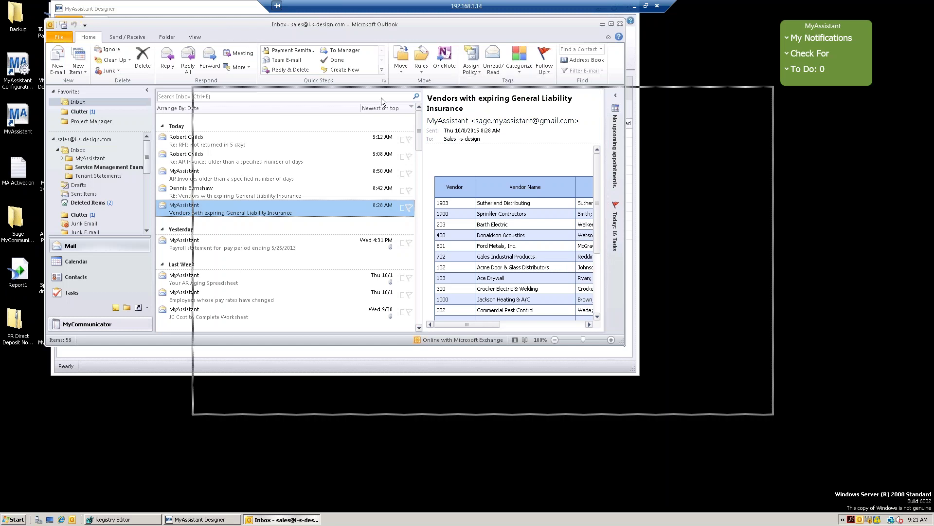
Open 'Cost Codes over budget' from the Job Cost category for editing in MyAssistant Designer
drag(381, 97, 385, 98)
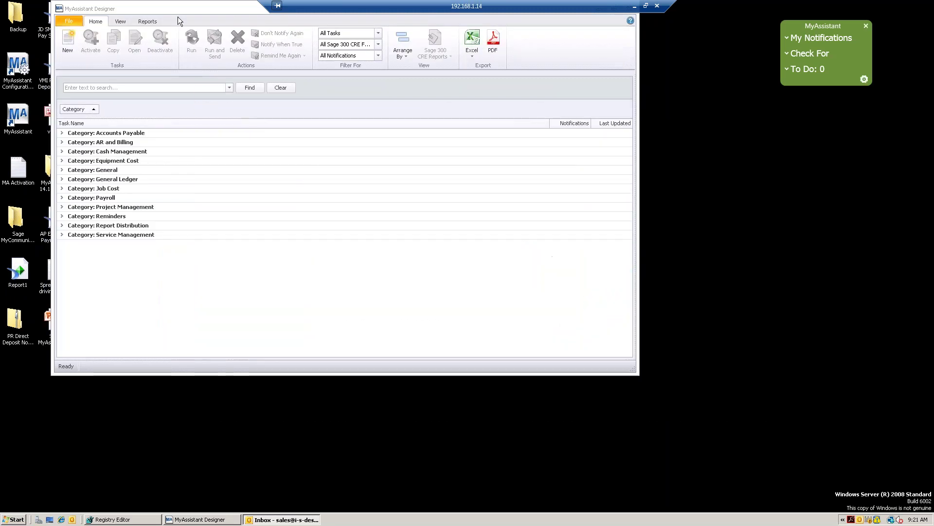
drag(157, 5, 181, 23)
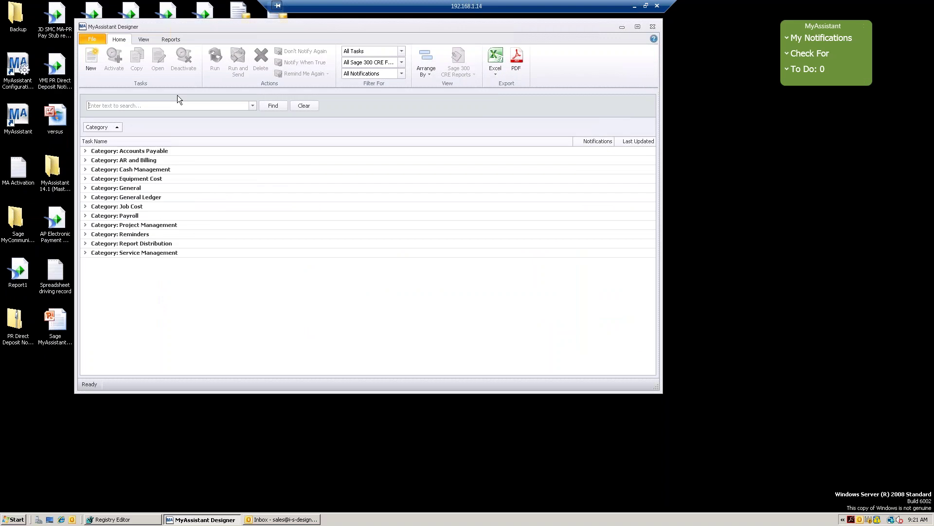
click(85, 206)
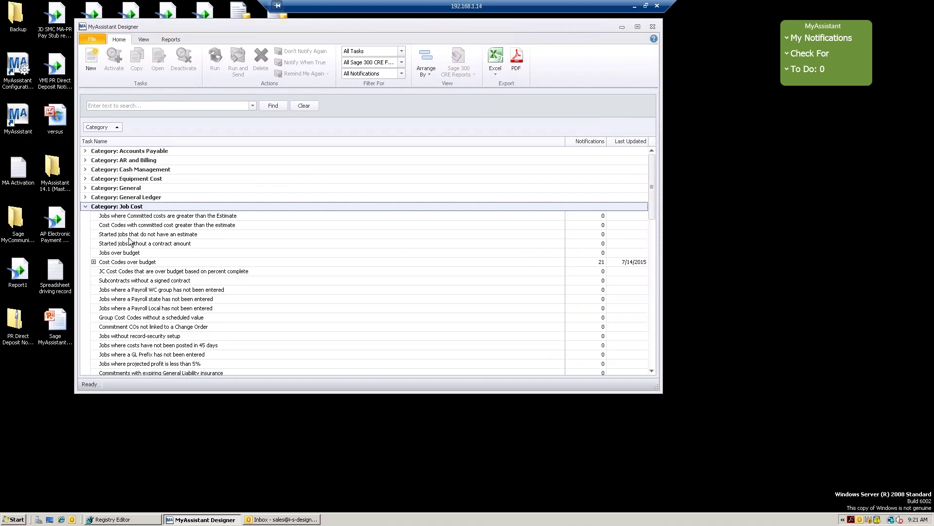
click(144, 265)
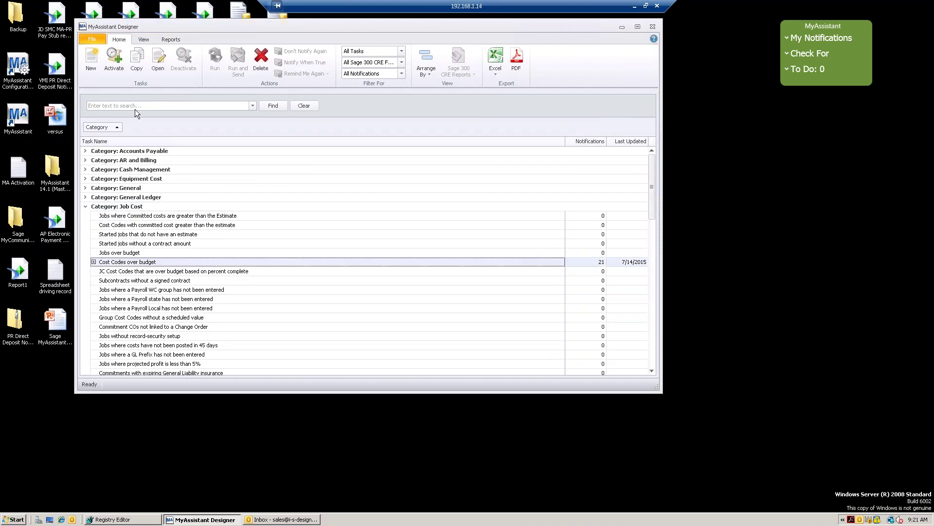
click(158, 61)
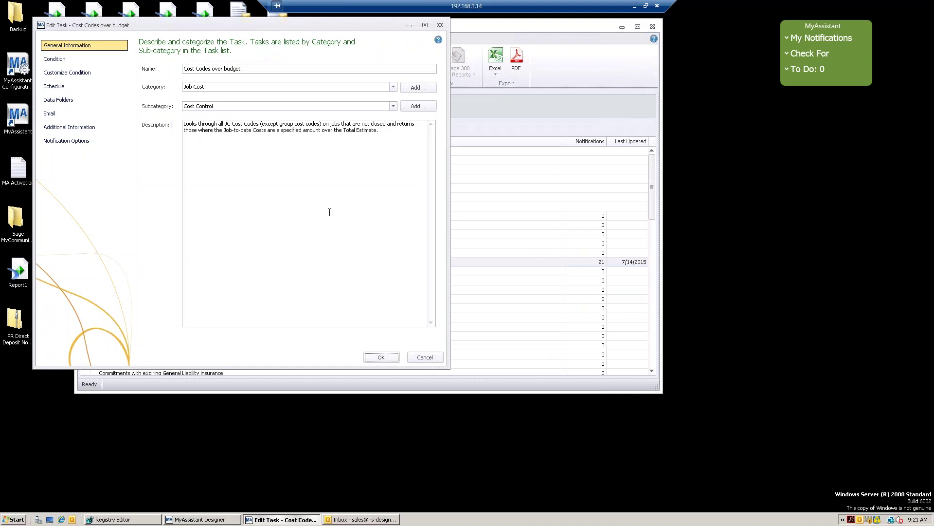
On the task's Email page, attach a spreadsheet template and choose JC Cost to Complete Worksheet
click(63, 113)
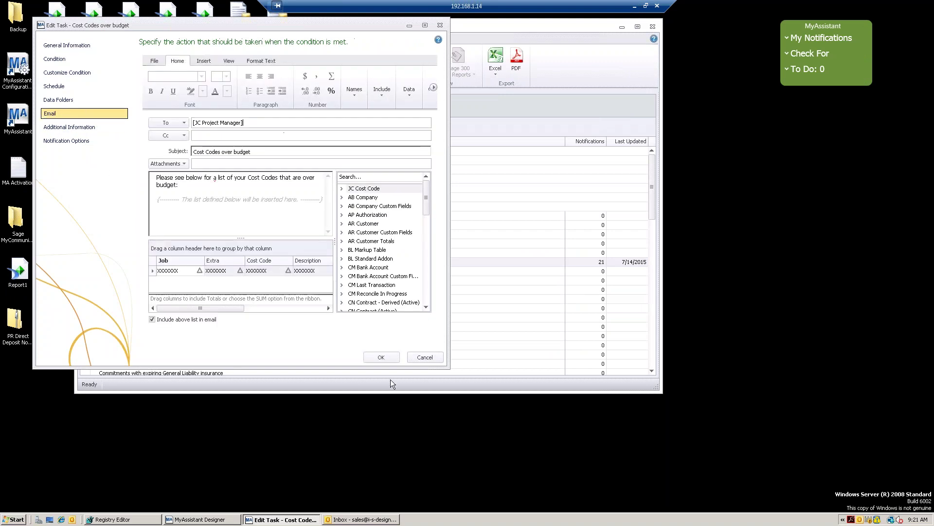
drag(446, 368, 502, 405)
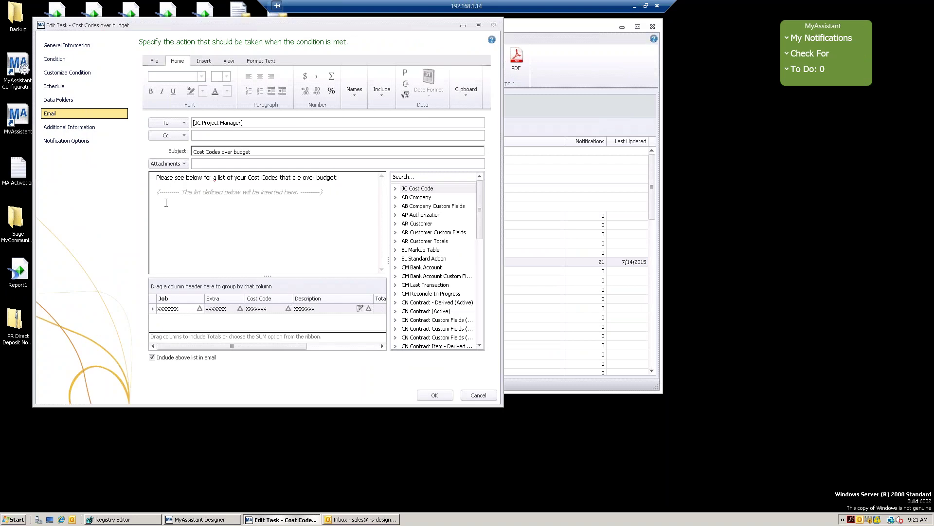
click(184, 164)
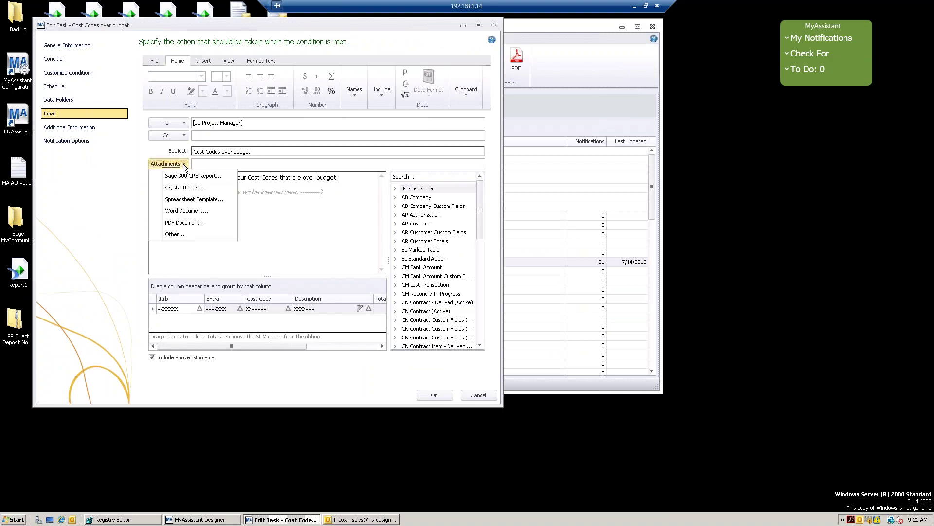
click(196, 200)
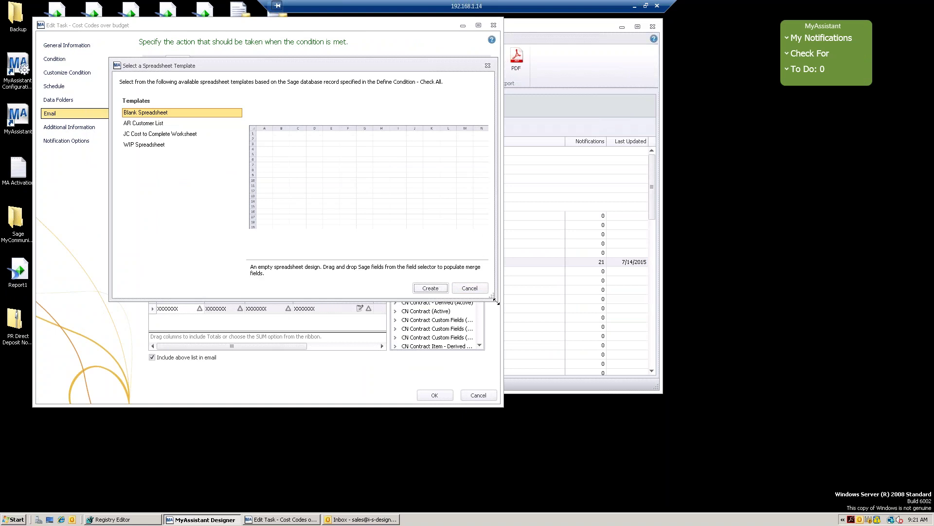
drag(492, 295, 512, 331)
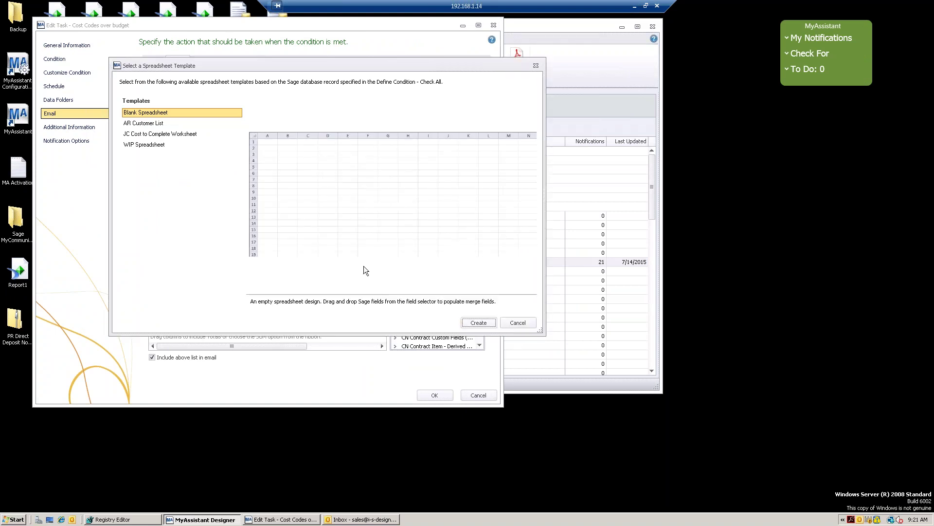
click(149, 134)
Create the Forecast Worksheet attachment, enlarge the Spreadsheet Designer, and bring up column D's actions
click(478, 323)
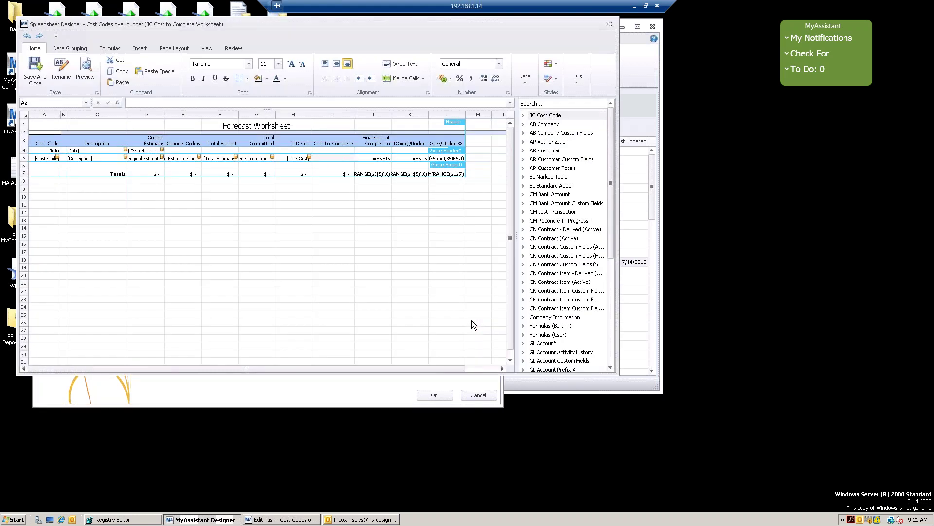
drag(616, 374, 728, 456)
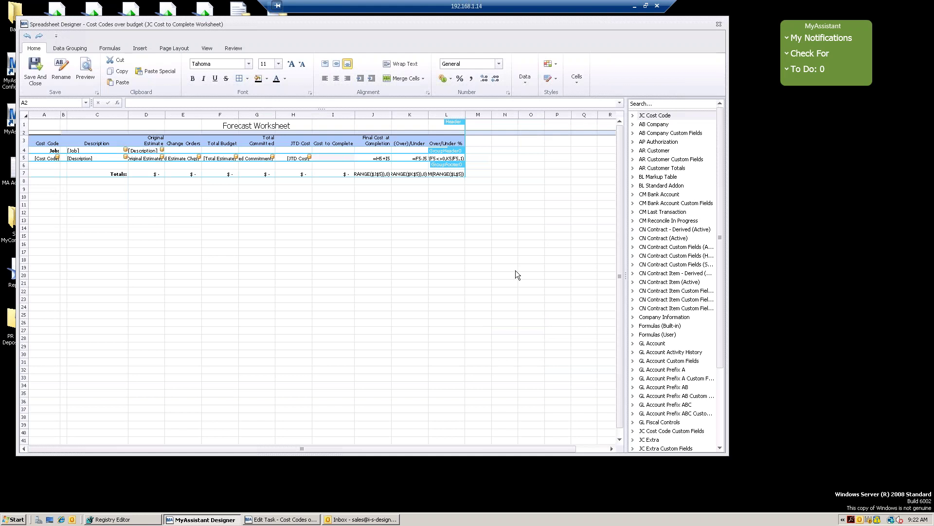
scroll(516, 271, down, 4)
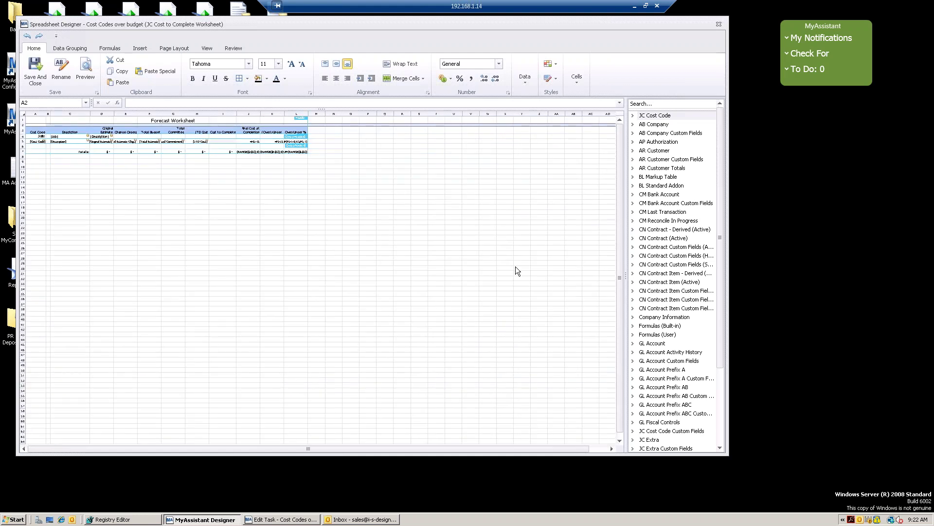
scroll(517, 271, up, 4)
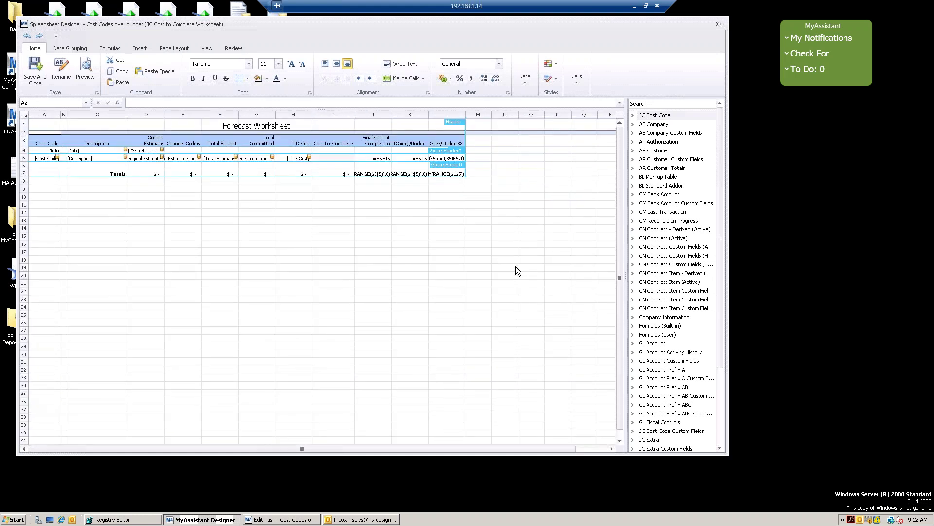
scroll(517, 271, up, 1)
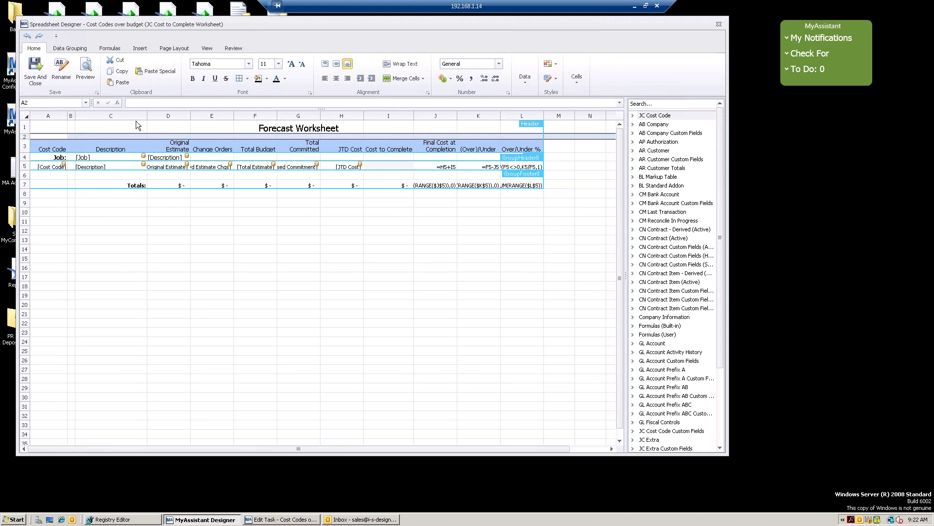
click(175, 115)
right_click(175, 116)
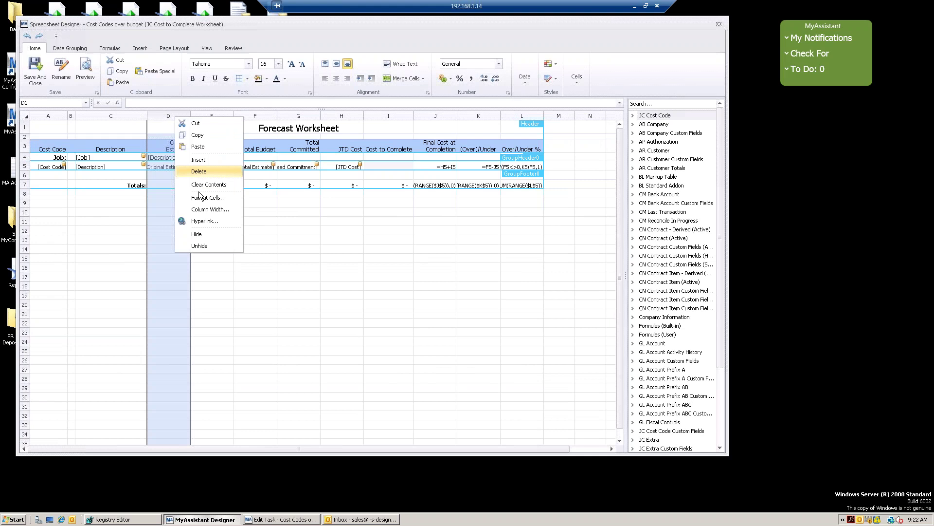
Insert a new column D, place the Project Manager field in D5, and preview the worksheet
click(206, 160)
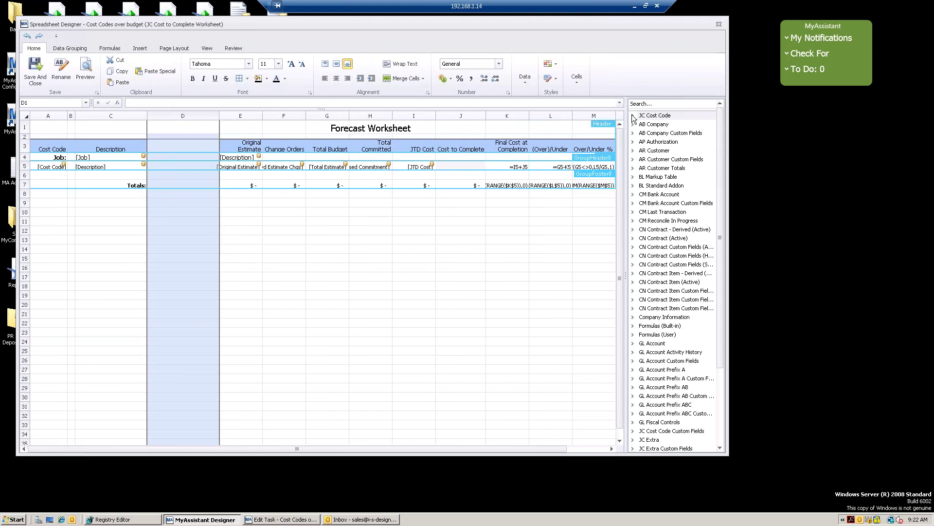
click(657, 103)
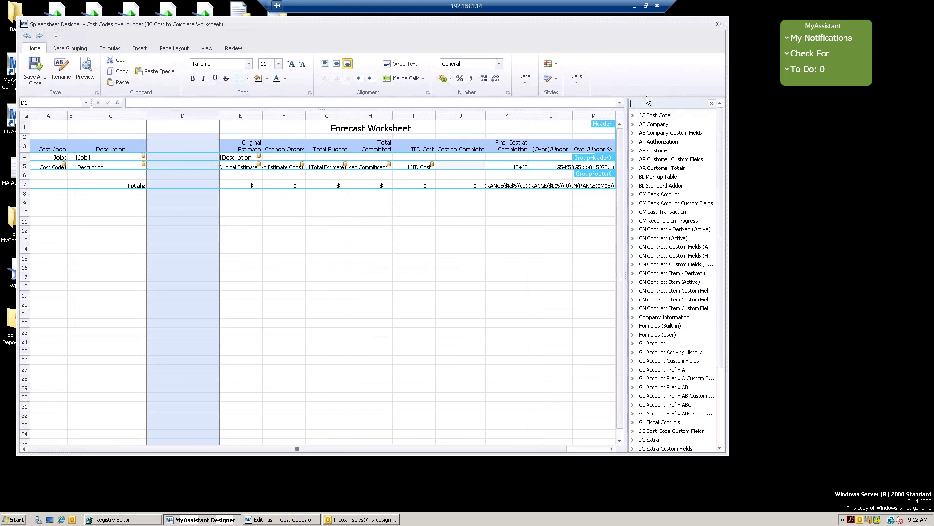
text(proj)
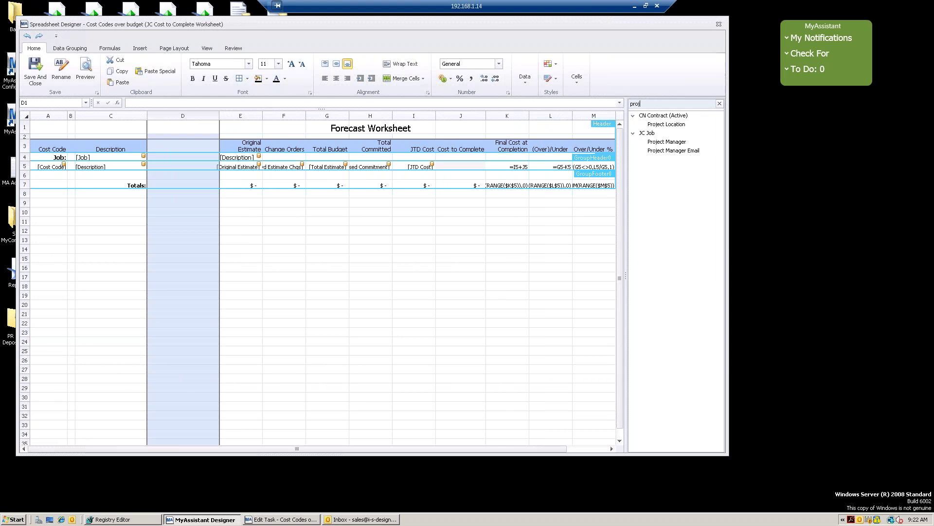
drag(681, 146, 184, 170)
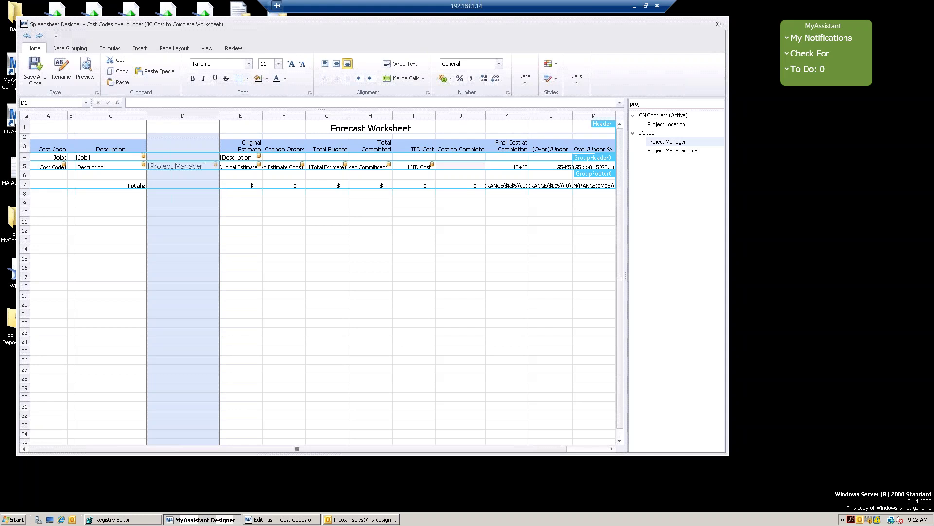
click(247, 271)
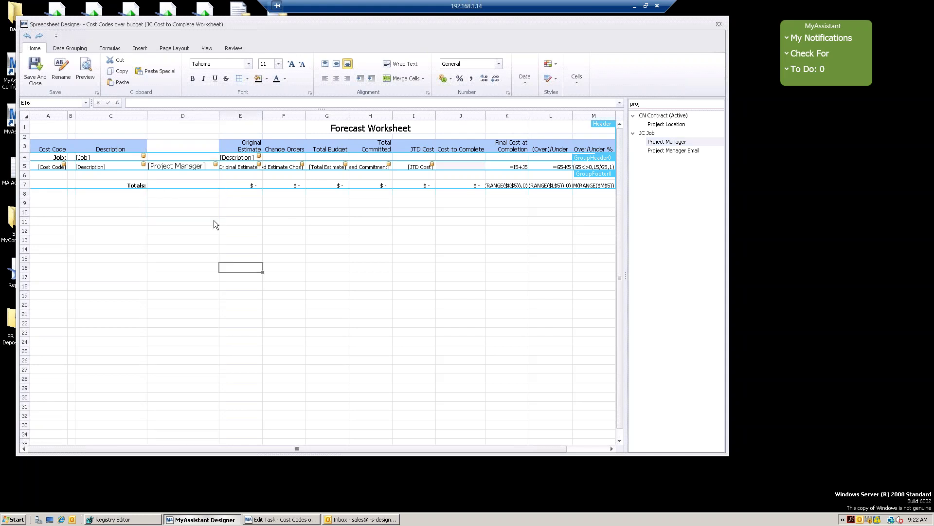
click(84, 79)
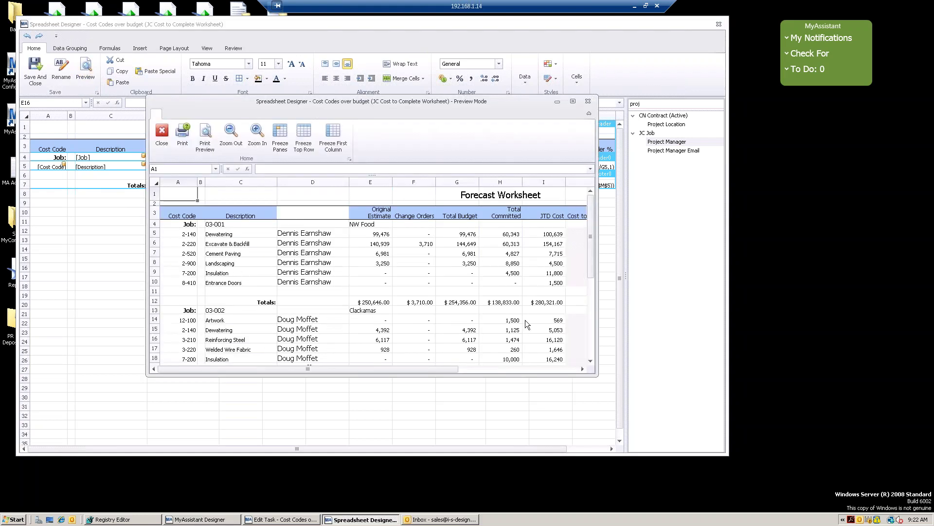
drag(594, 375, 726, 511)
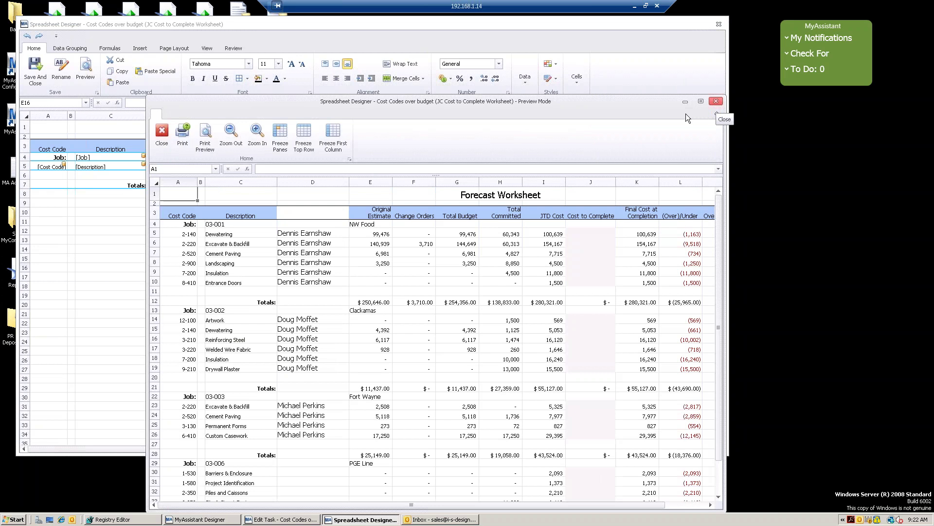
click(161, 135)
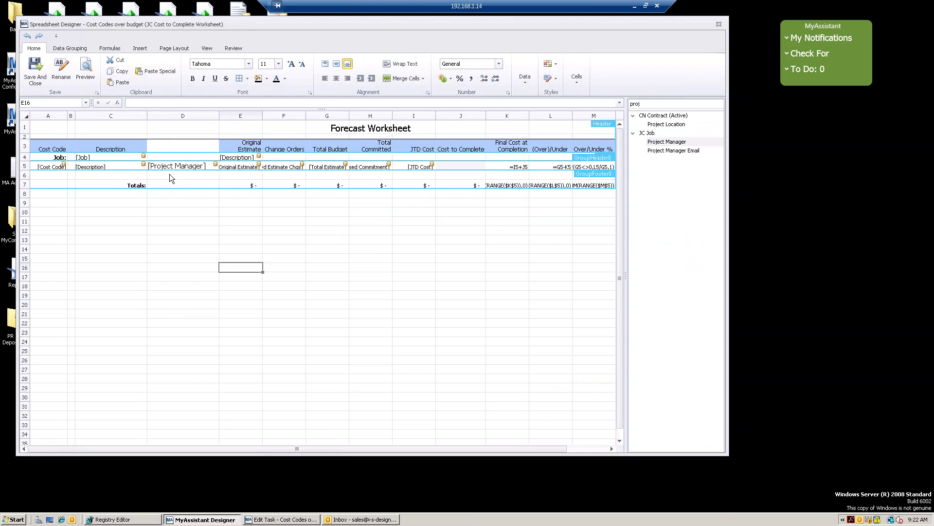
Save the worksheet template and replace [JC Project Manager] in the task email's To field with the sales e-mail address
click(35, 76)
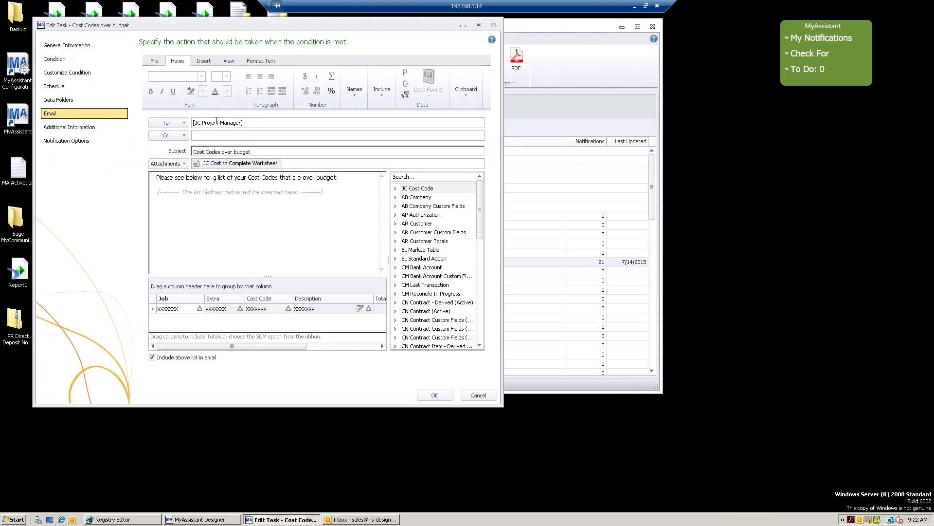
drag(256, 122, 148, 115)
Activate the Cost Codes over budget task for the chosen data folders and run it, flagging 21 cost codes
click(435, 395)
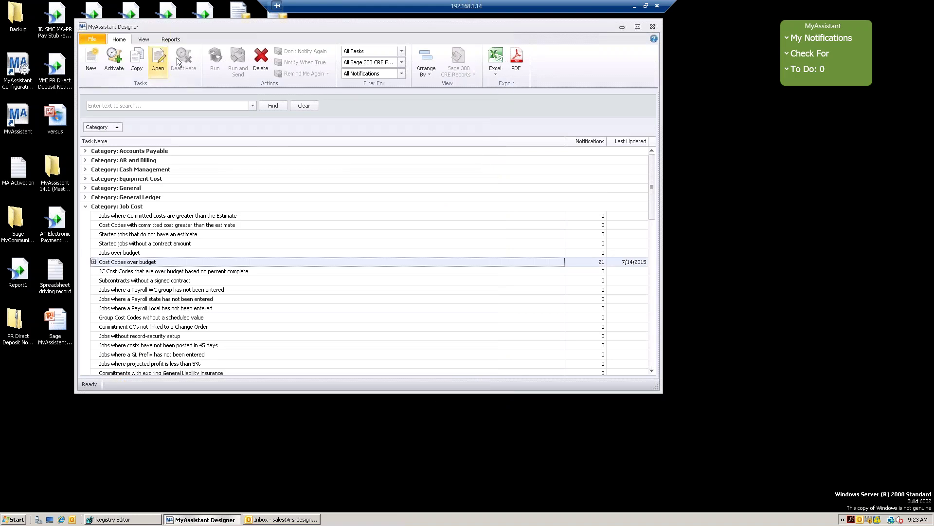
click(117, 63)
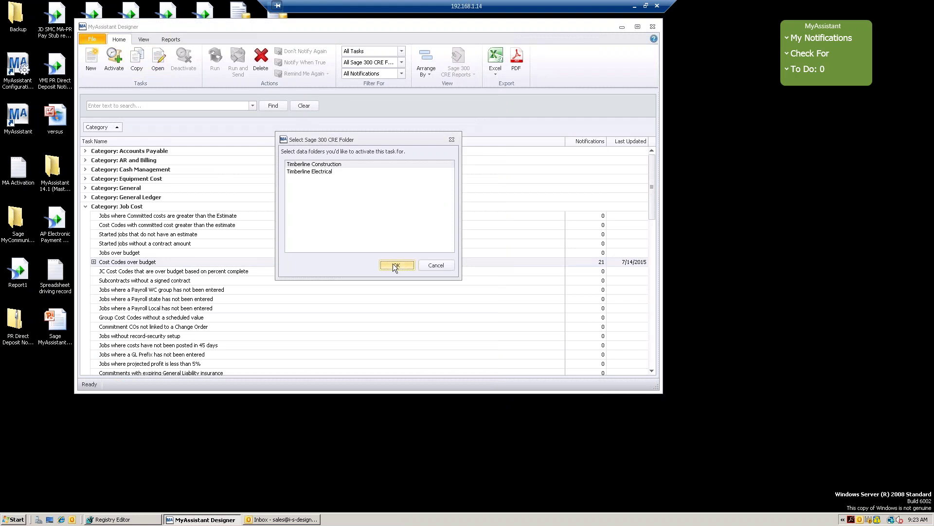
click(394, 265)
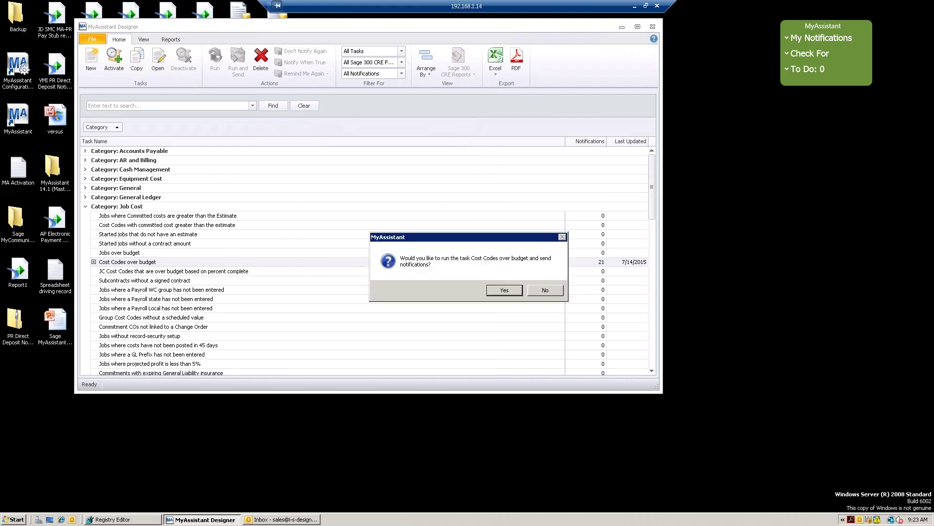
click(504, 290)
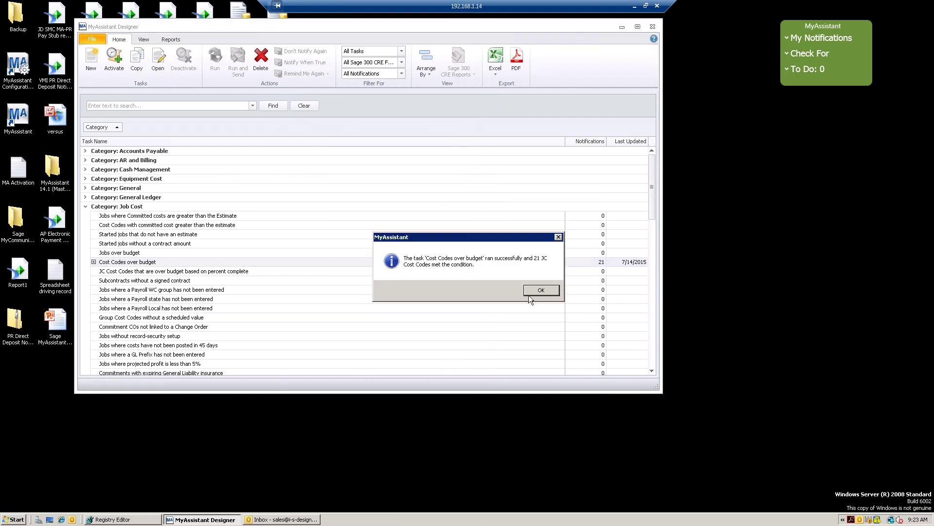
click(540, 290)
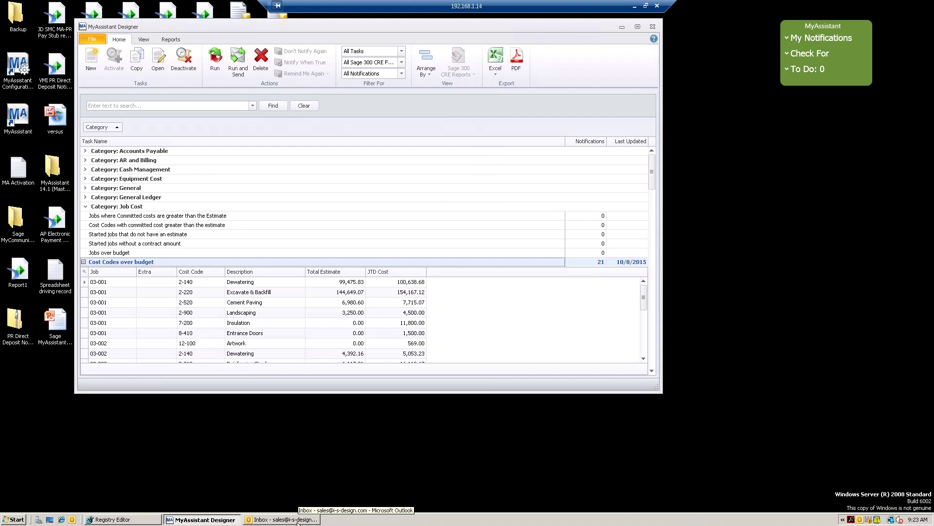
click(297, 520)
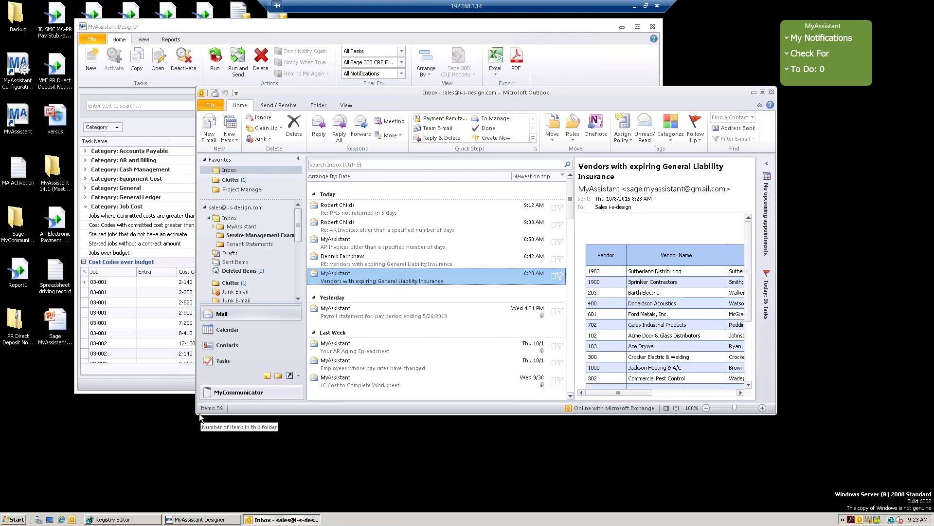
Enlarge the Outlook window and open the new Cost Codes over budget email
drag(195, 414, 164, 447)
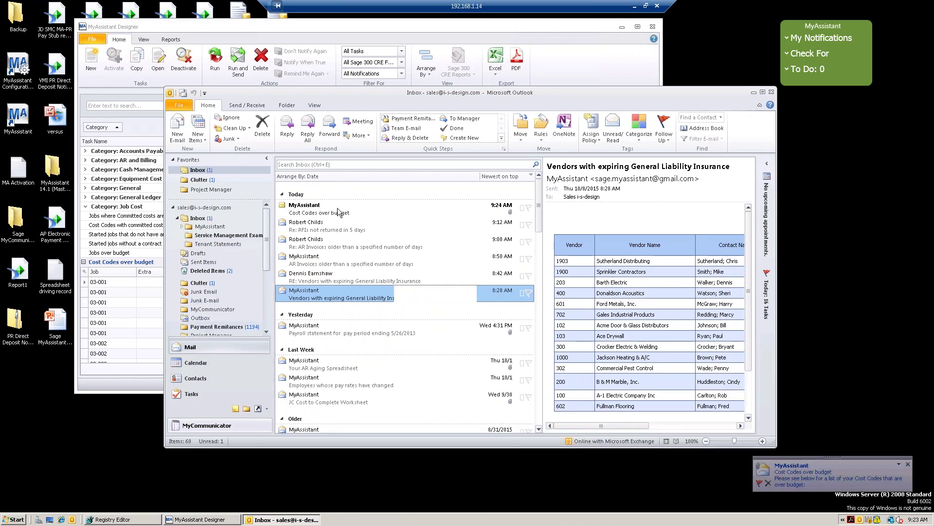
click(325, 216)
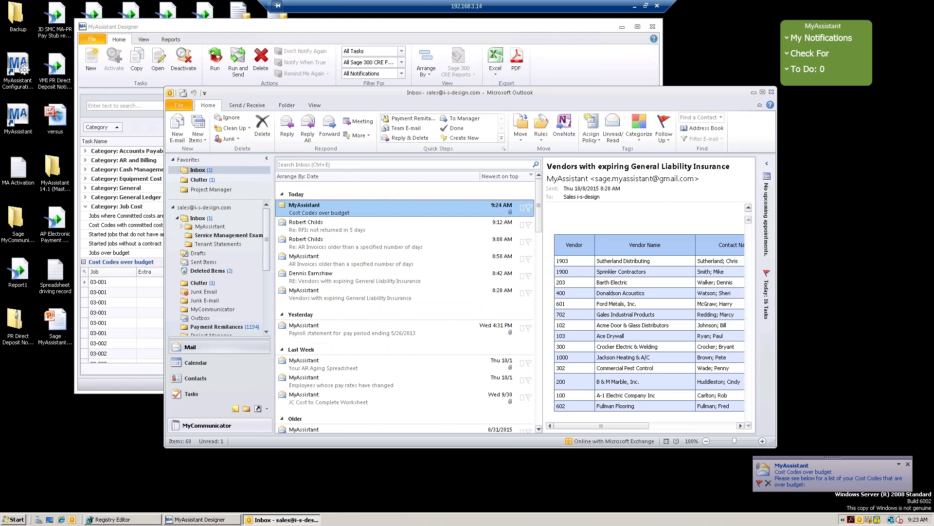
double_click(325, 216)
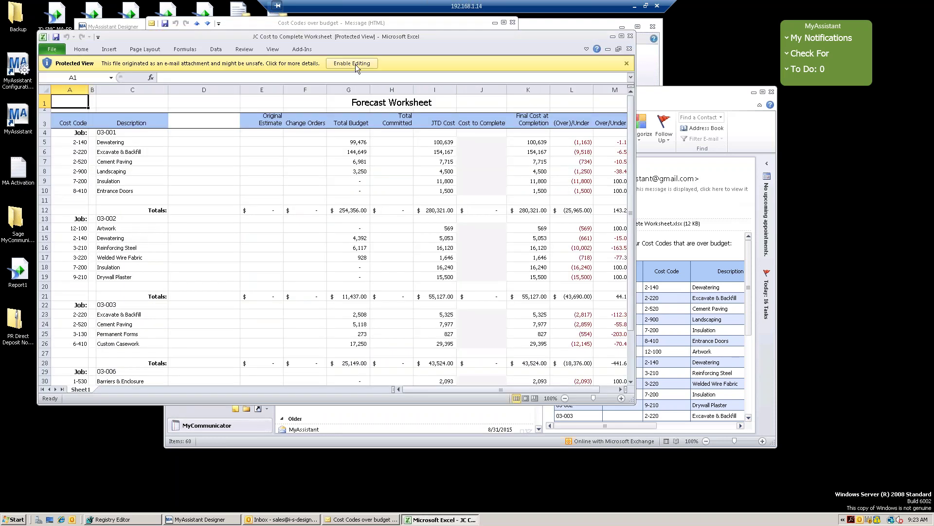
Enable editing and inspect the Final Cost, Over/Under and JTD Cost cells for Excavate & Backfill
click(356, 64)
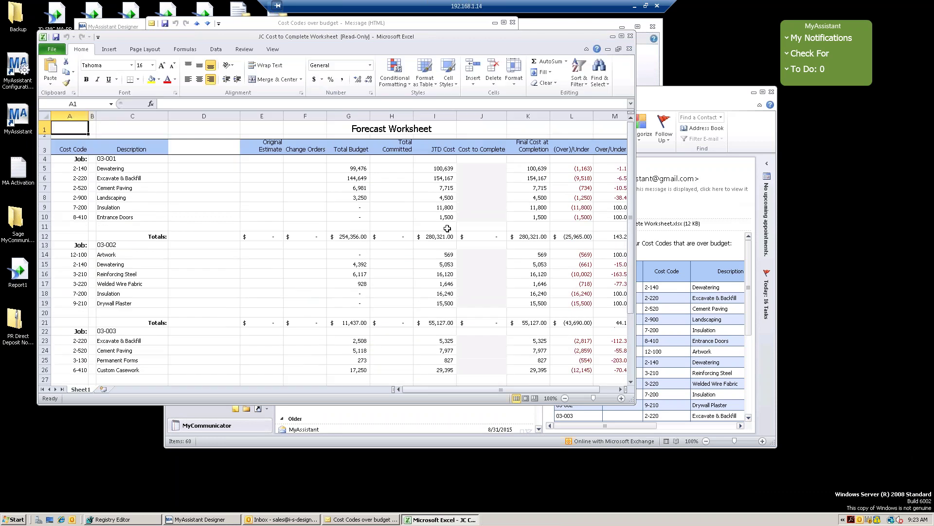
click(540, 187)
click(583, 179)
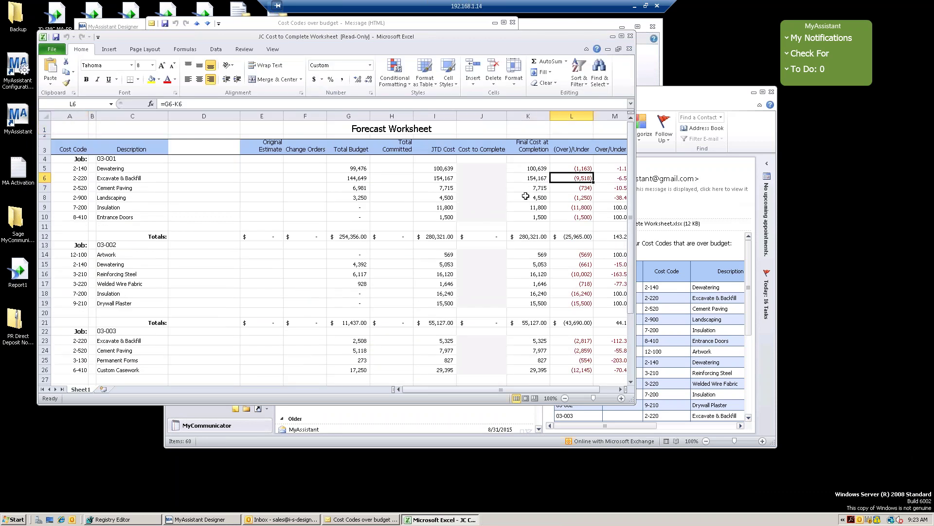
click(431, 179)
click(541, 178)
Enter 5900 as Landscaping's Cost to Complete in J8, raising its Final Cost to 10,400
click(484, 168)
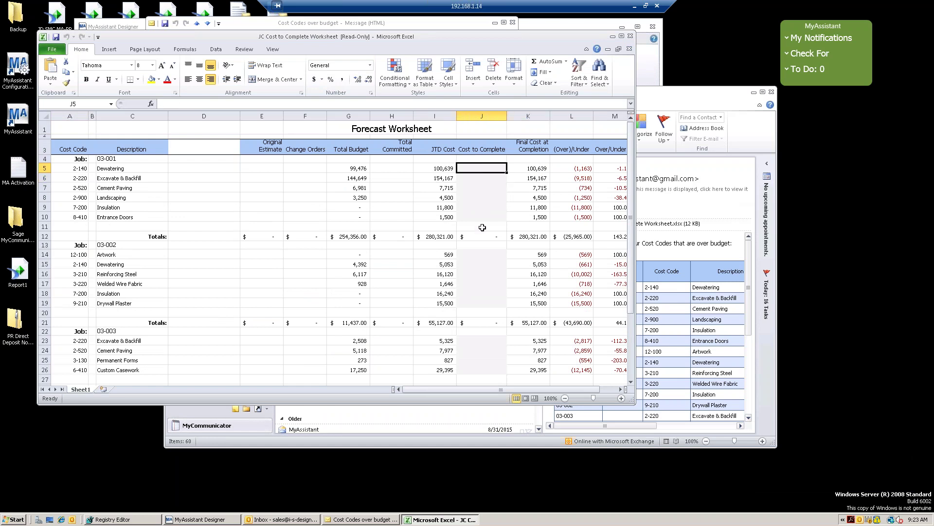
click(478, 198)
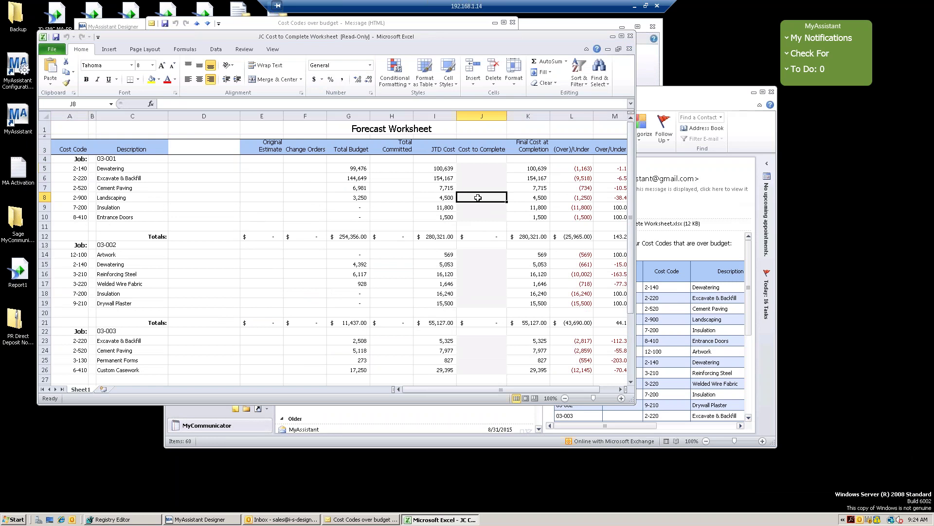
text(59)
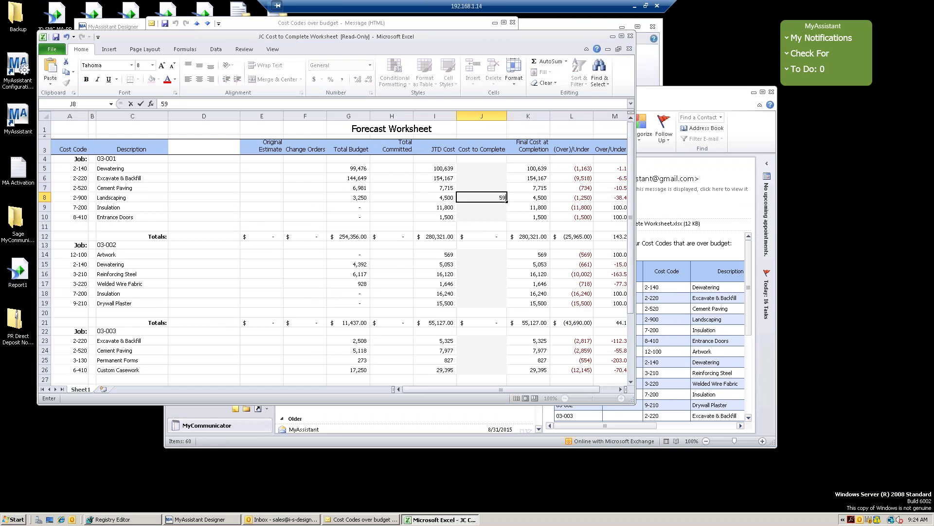
text(00)
key(Return)
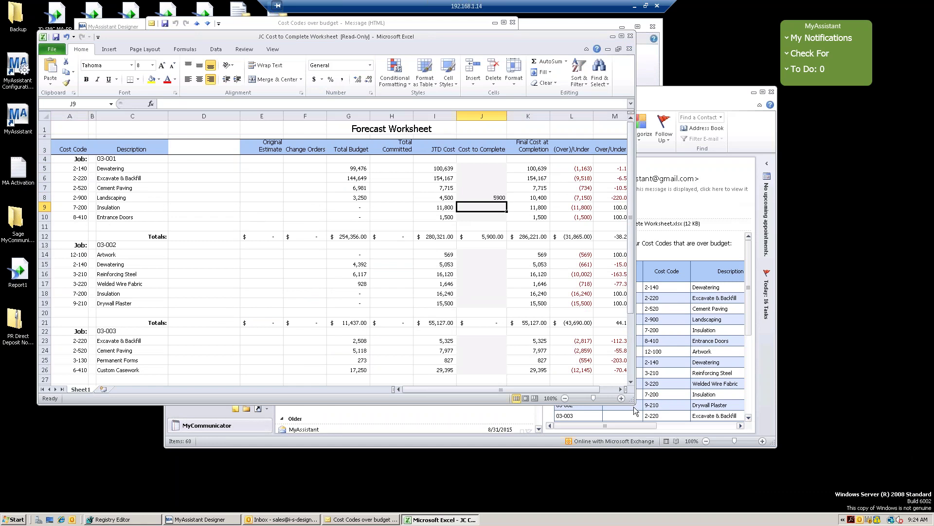
drag(634, 406, 698, 430)
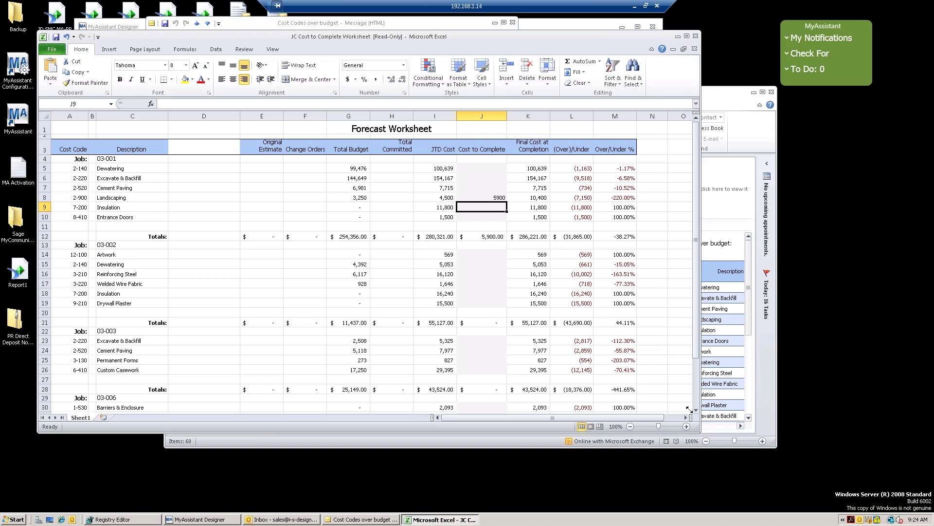
Close the edited worksheet without saving changes and return to the local desktop
click(697, 36)
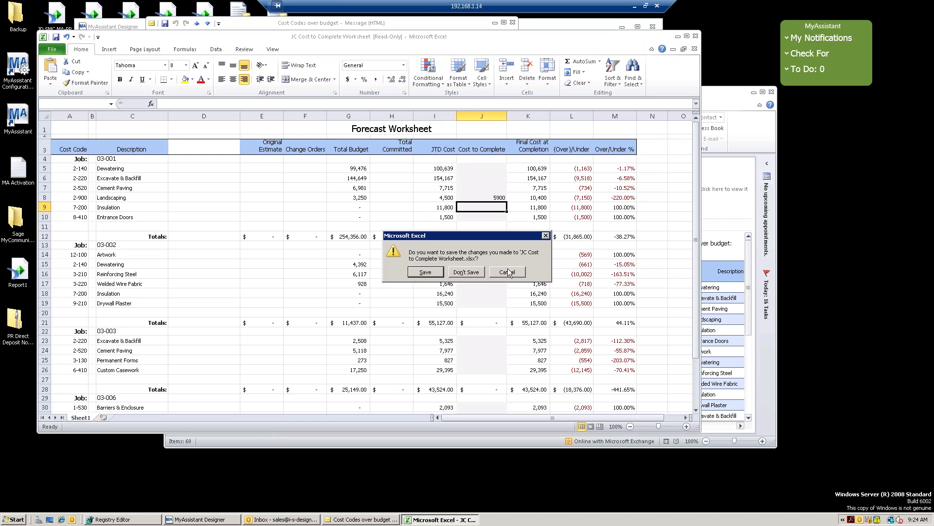
click(426, 272)
click(507, 272)
click(695, 37)
click(472, 271)
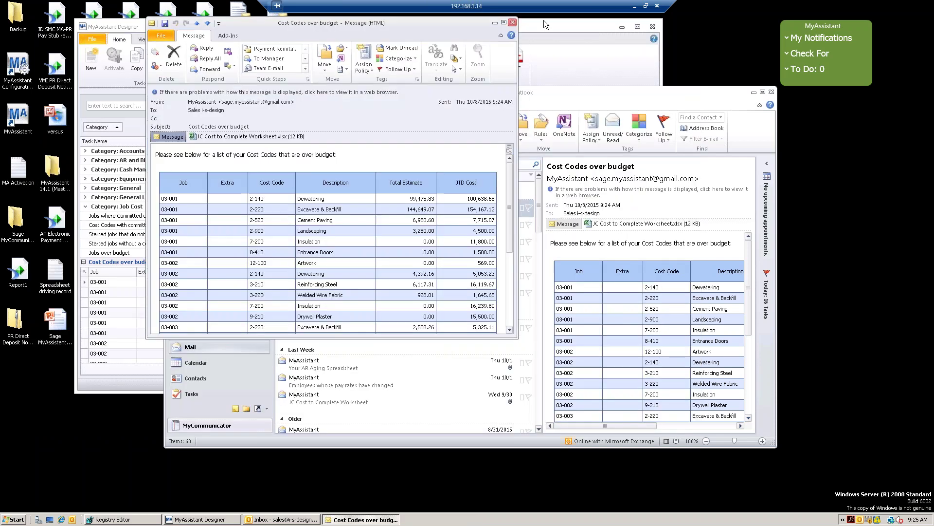
click(635, 6)
Switch to the 192.168.1.9 remote session showing Grocer's Association's AR invoice alerts in the MyCommunicator Log
mouse_move(196, 520)
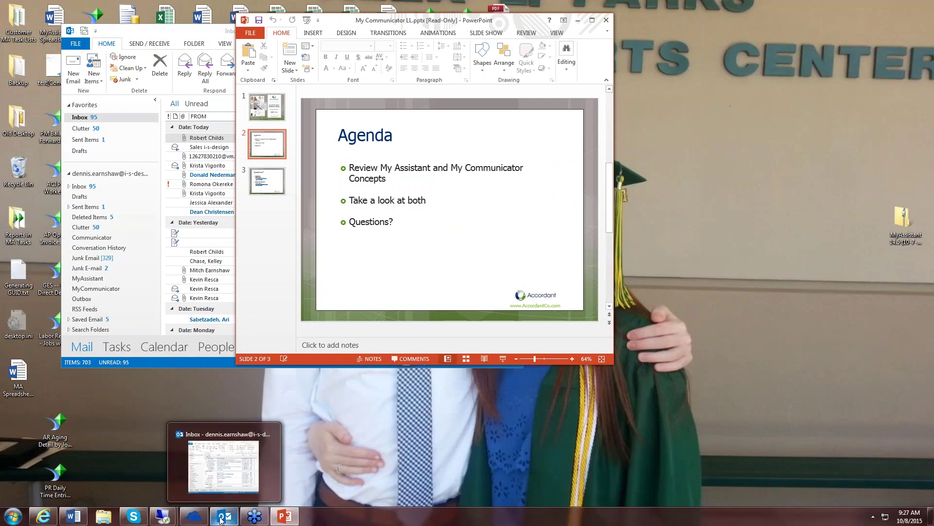
mouse_move(163, 516)
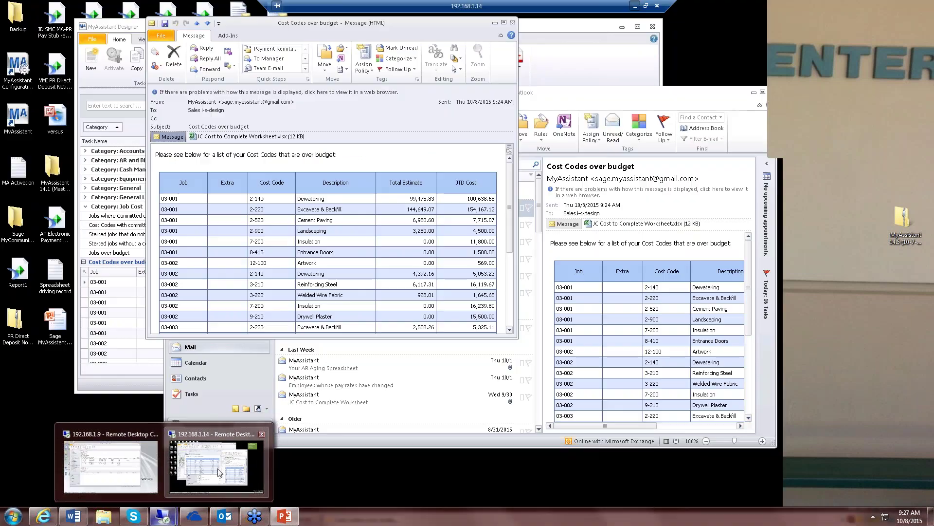
mouse_move(218, 472)
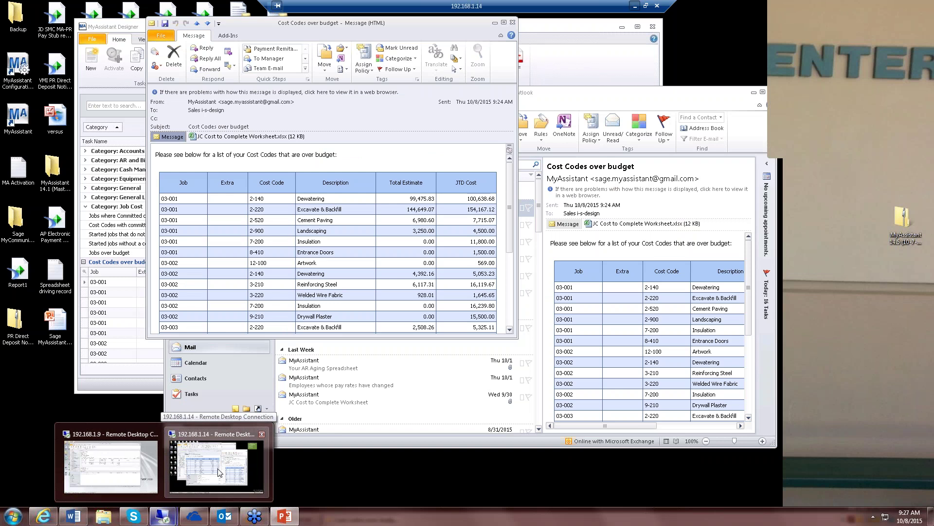
click(135, 476)
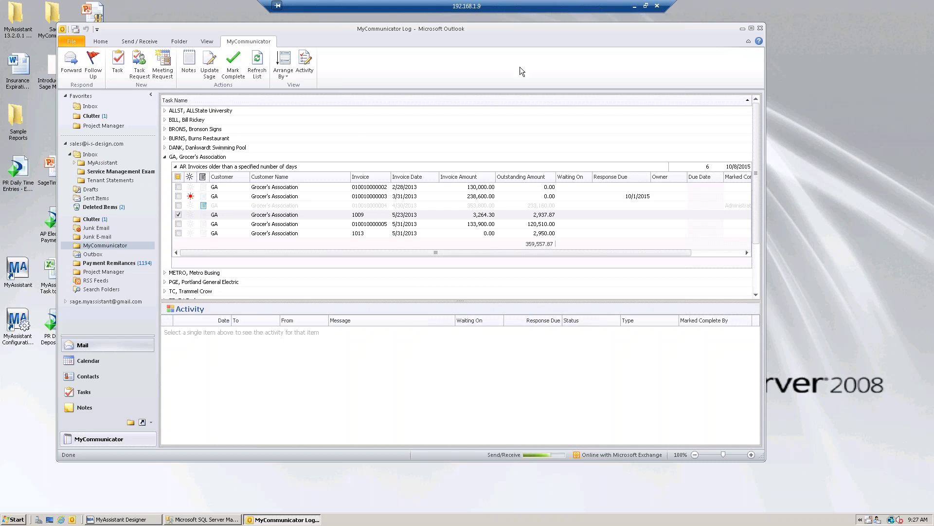
drag(527, 38, 542, 41)
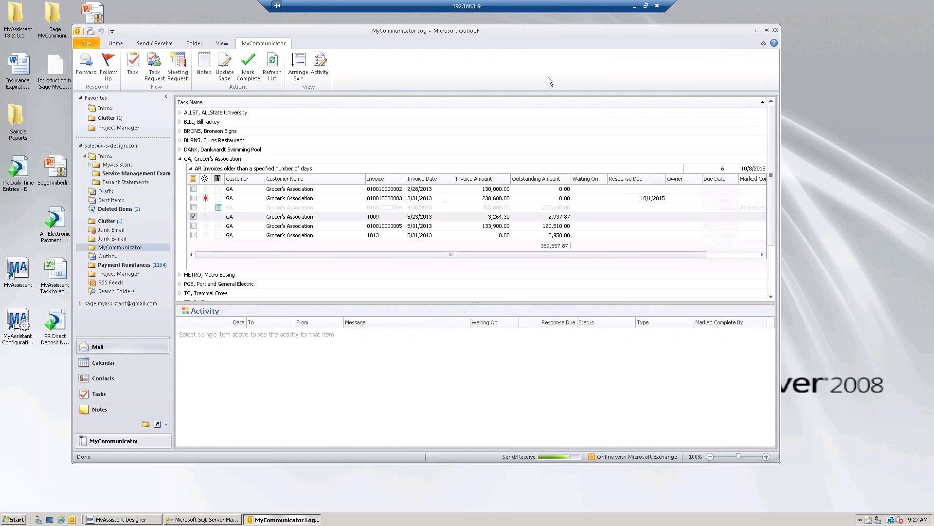